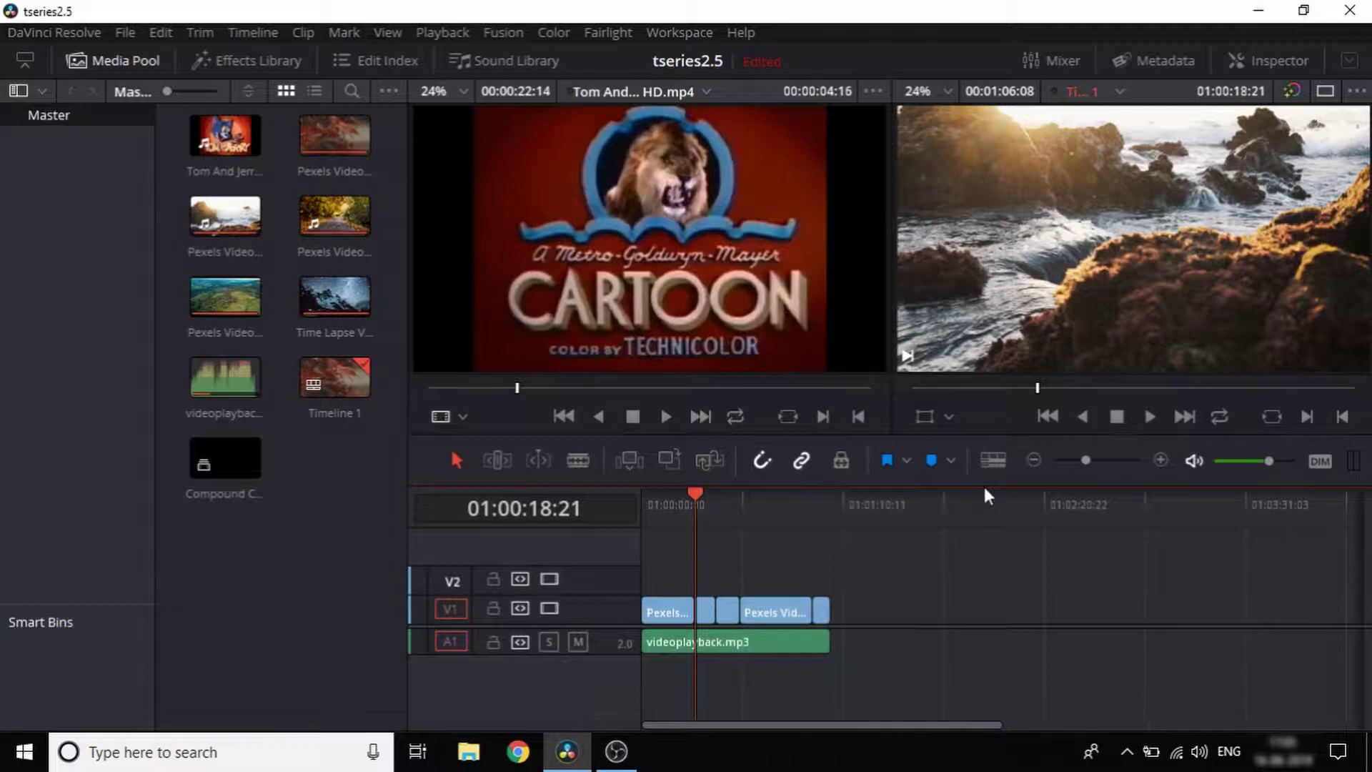
# Open the Effects Library to list the Toolbox's Video Transitions
pyautogui.click(228, 55)
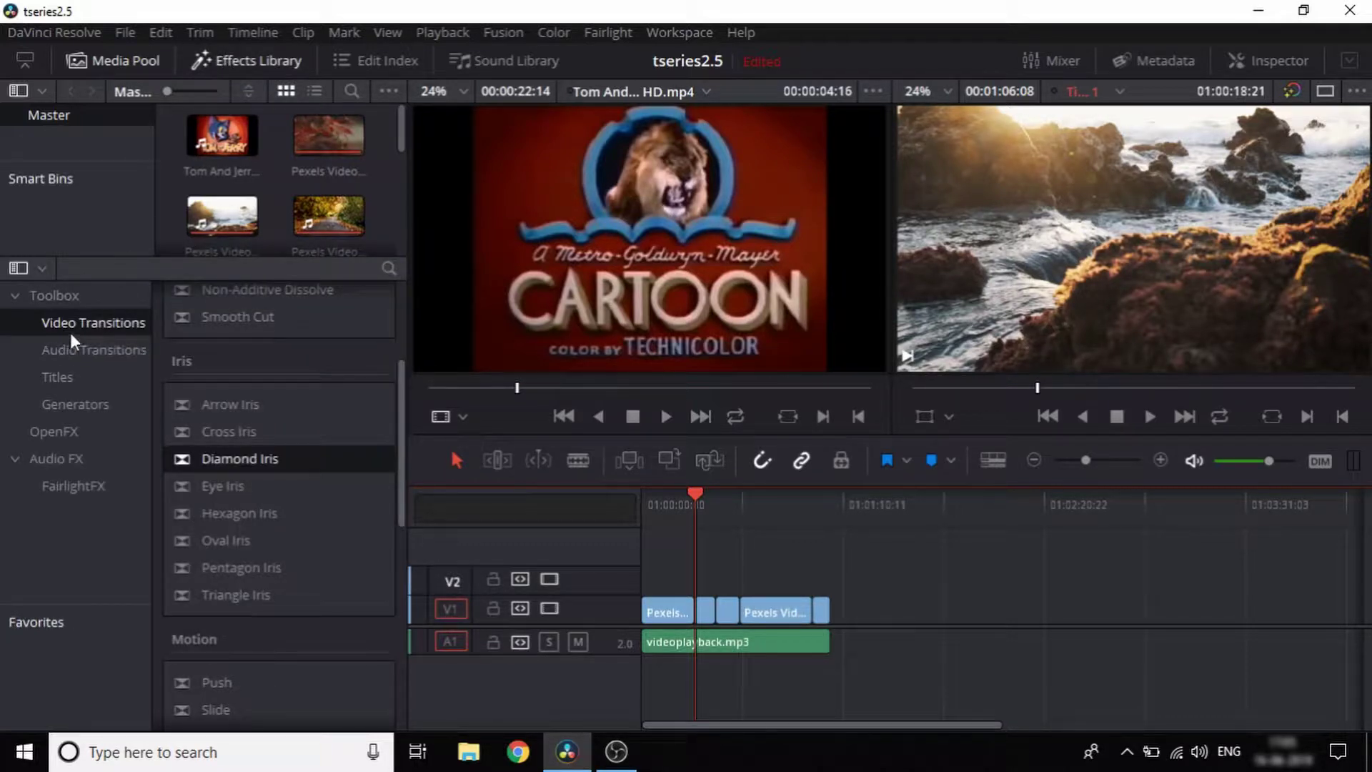
pyautogui.click(99, 349)
pyautogui.click(100, 323)
pyautogui.moveTo(381, 350)
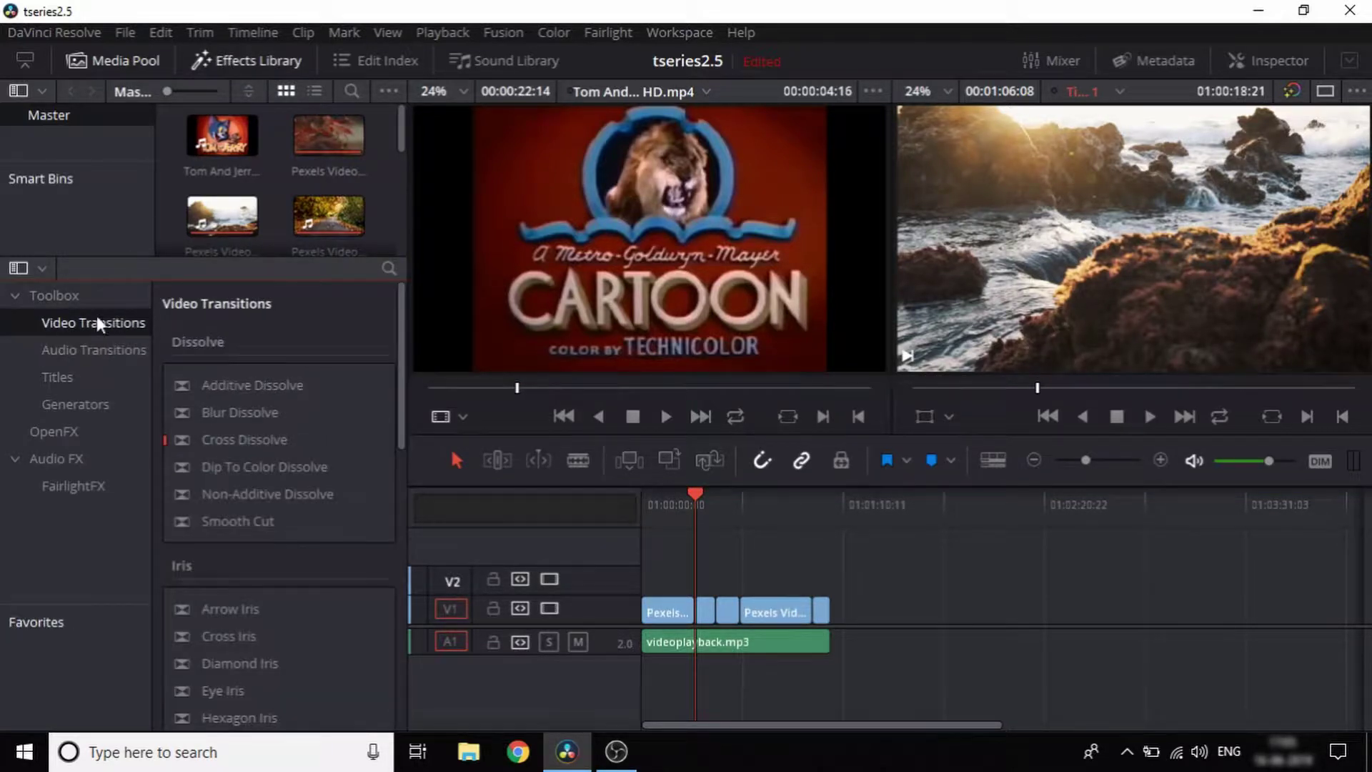
pyautogui.moveTo(398, 336)
pyautogui.mouseDown()
pyautogui.moveTo(397, 481)
pyautogui.moveTo(400, 360)
pyautogui.mouseUp()
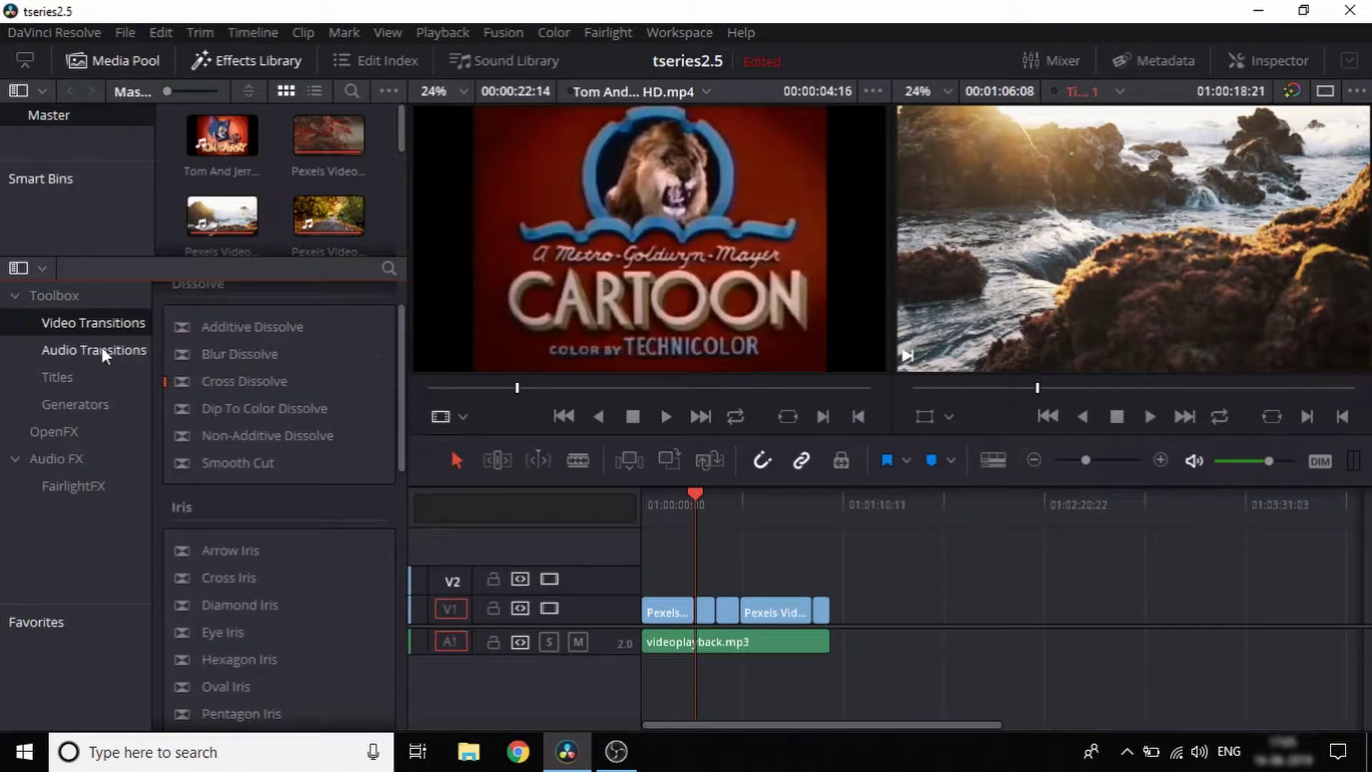
pyautogui.click(102, 348)
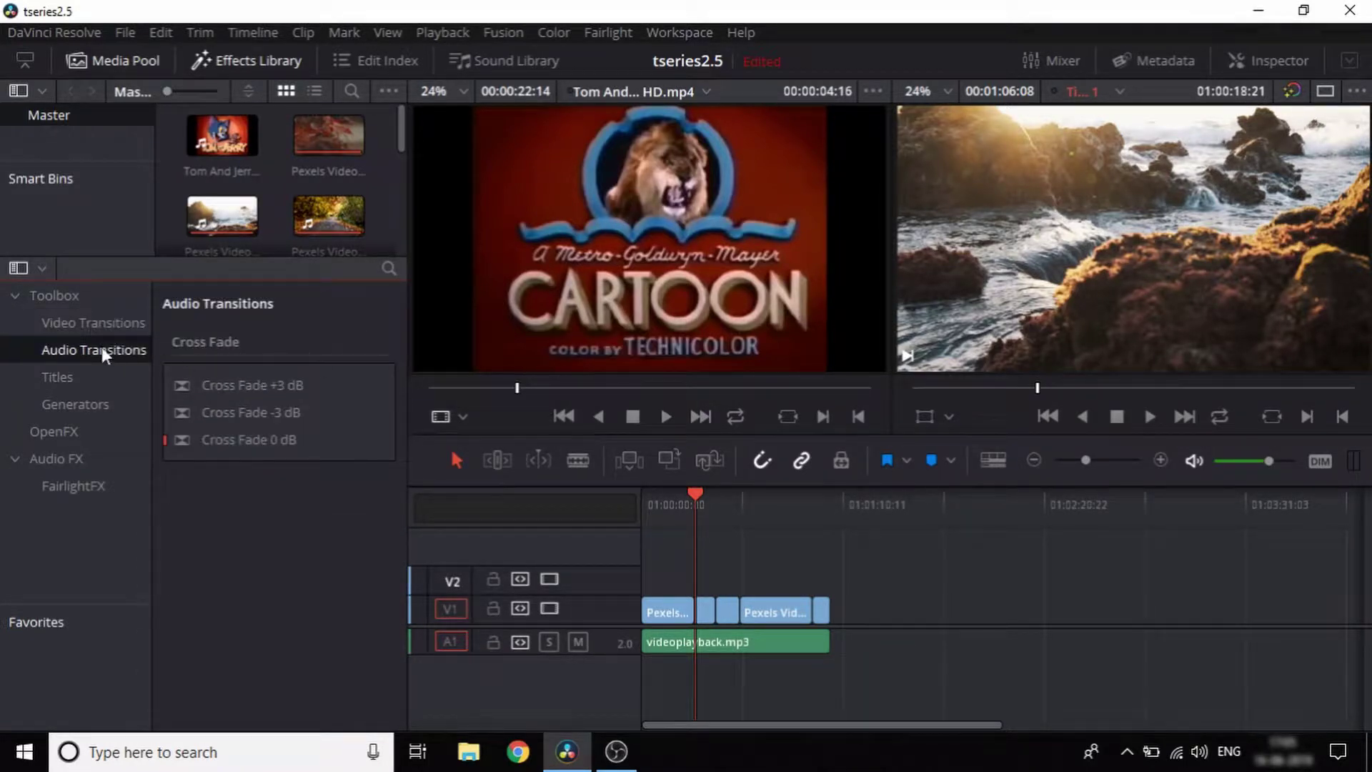
pyautogui.click(91, 323)
pyautogui.moveTo(285, 340)
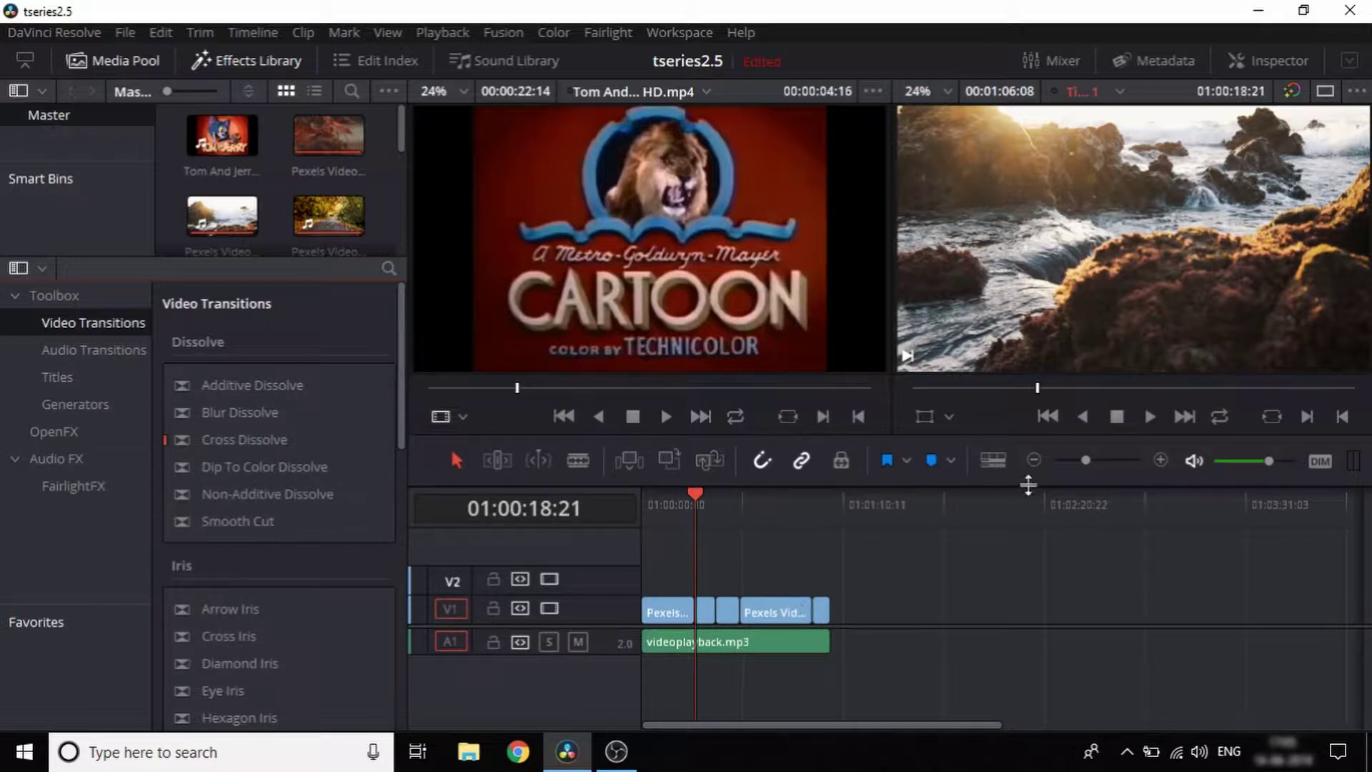
# Zoom the timeline in on the V1 cut near 01:00:18 and park the playhead just before it
pyautogui.click(1161, 460)
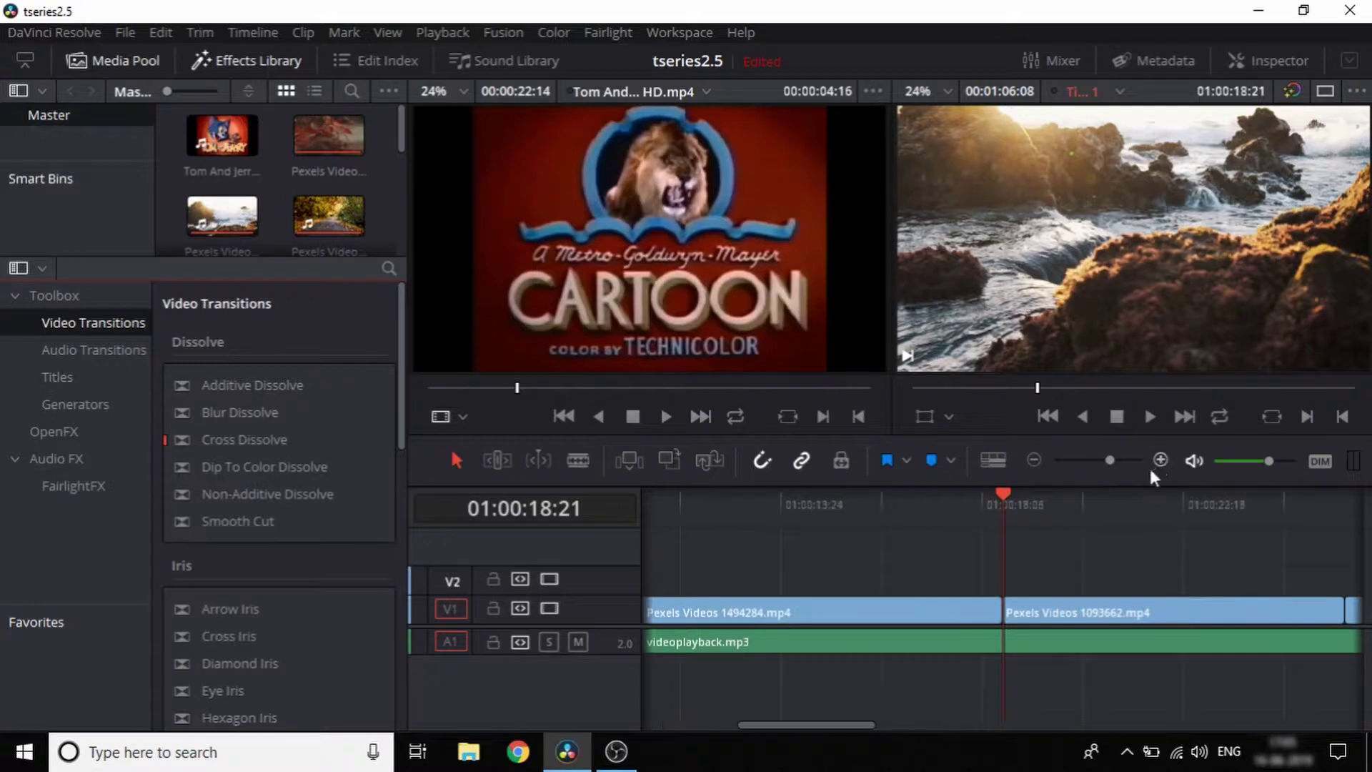
pyautogui.moveTo(1008, 489)
pyautogui.mouseDown()
pyautogui.moveTo(1114, 501)
pyautogui.moveTo(1003, 512)
pyautogui.mouseUp()
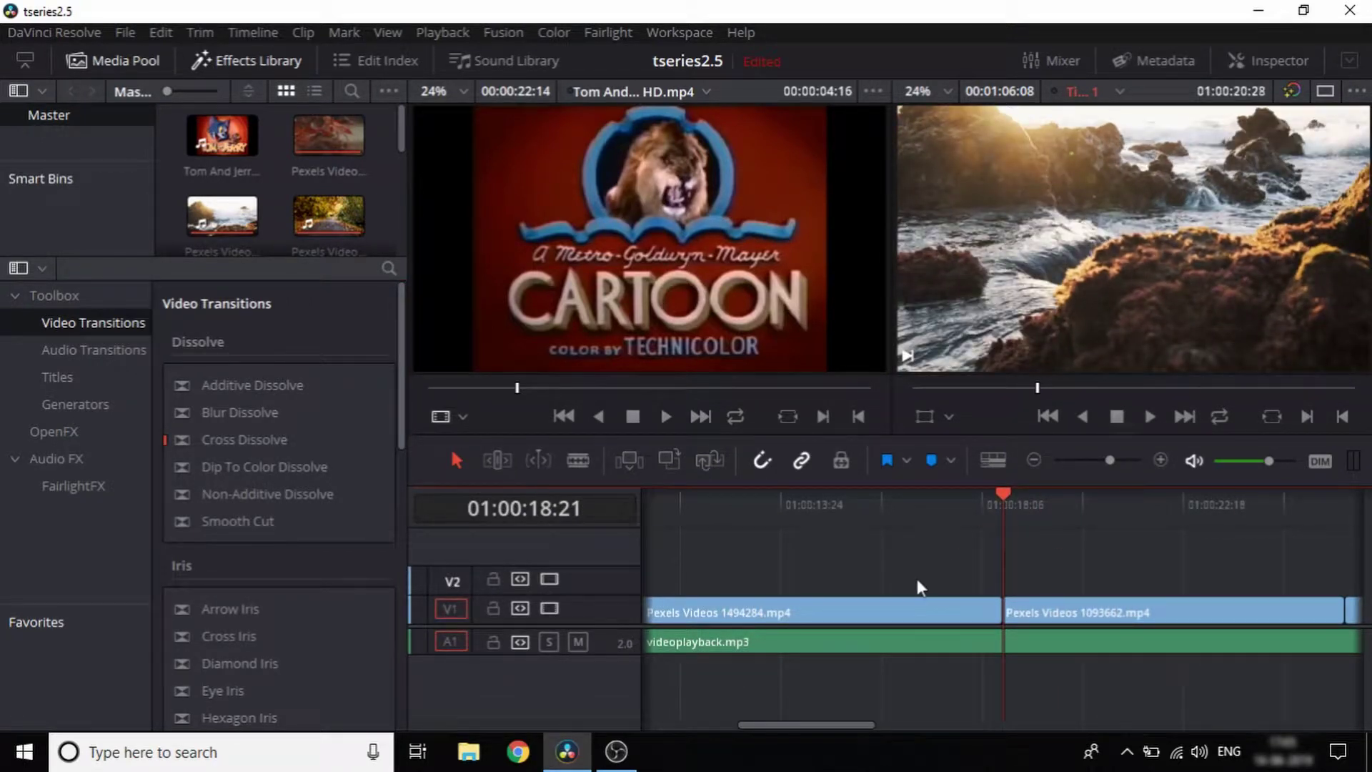
pyautogui.scroll(-3, 931, 598)
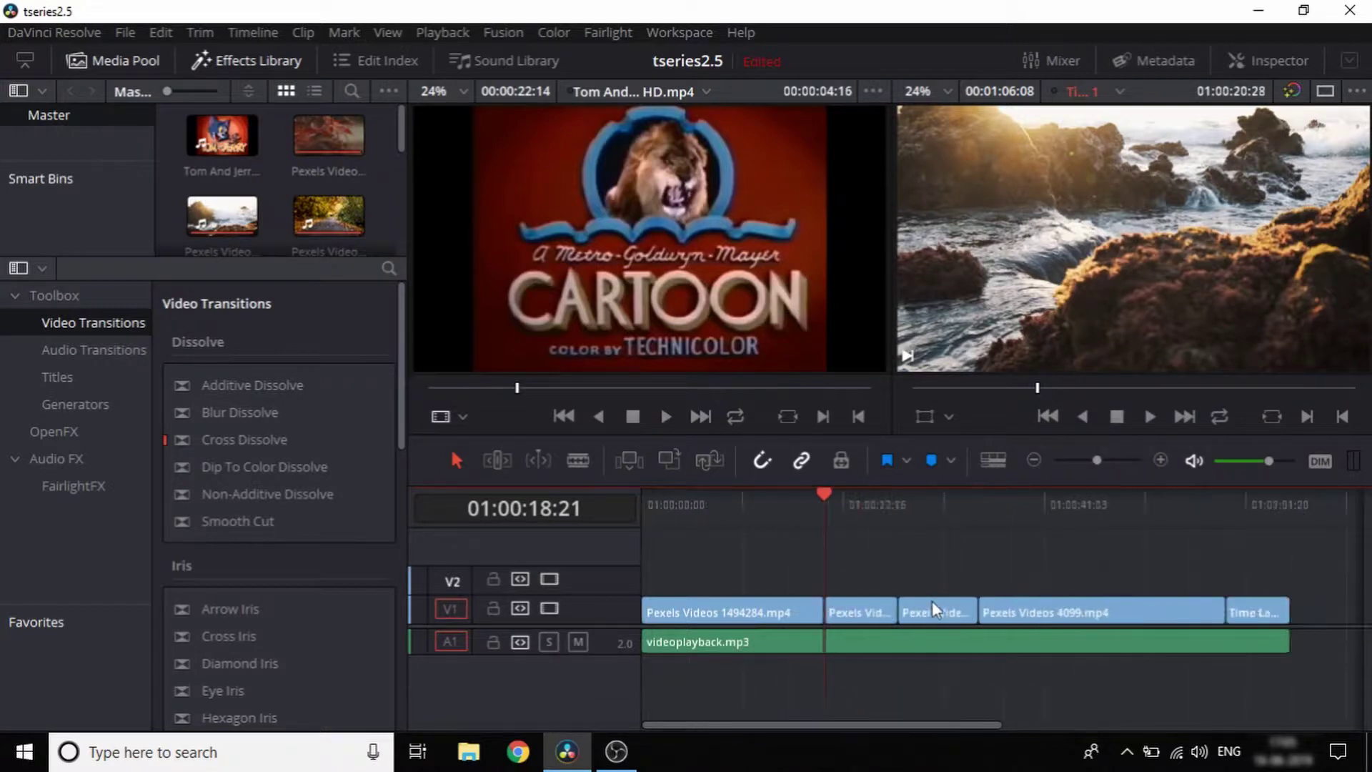
pyautogui.scroll(3, 891, 643)
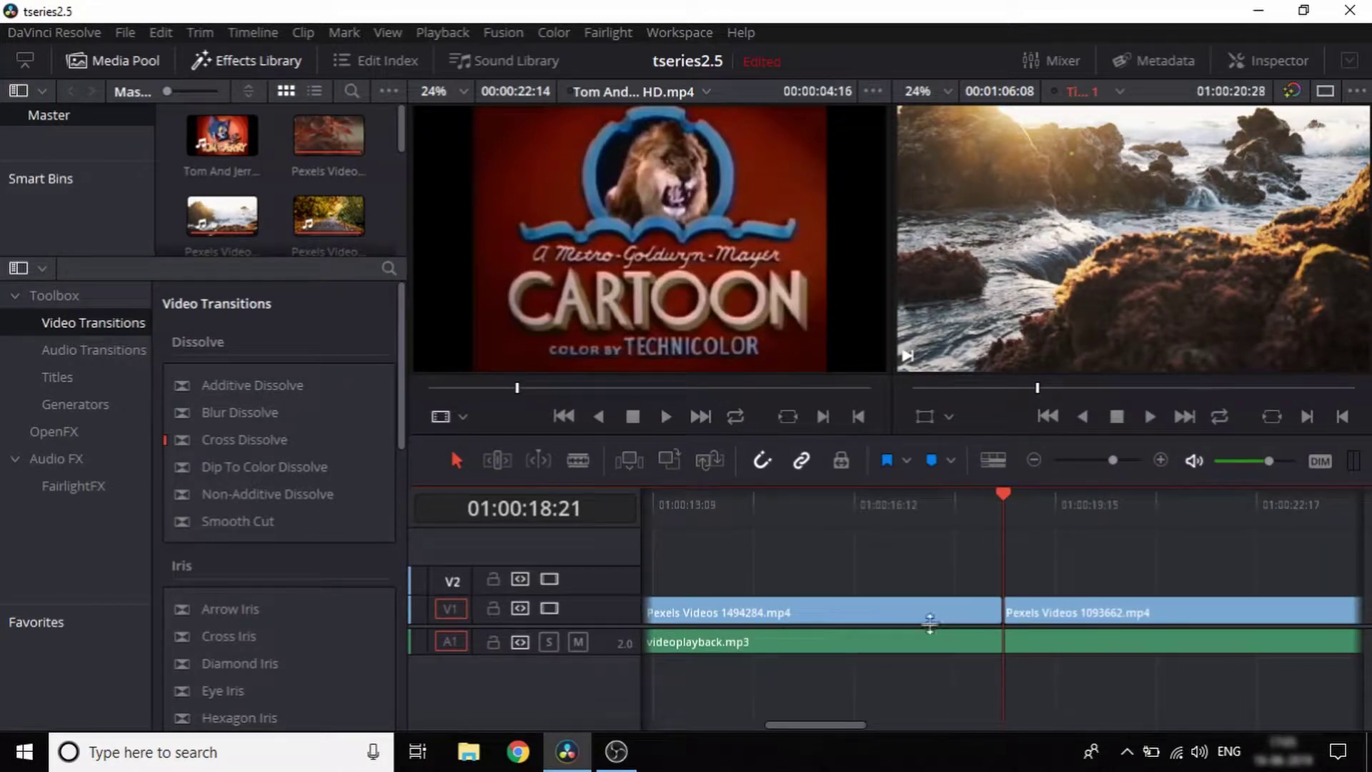
pyautogui.moveTo(1004, 509); pyautogui.dragTo(963, 514)
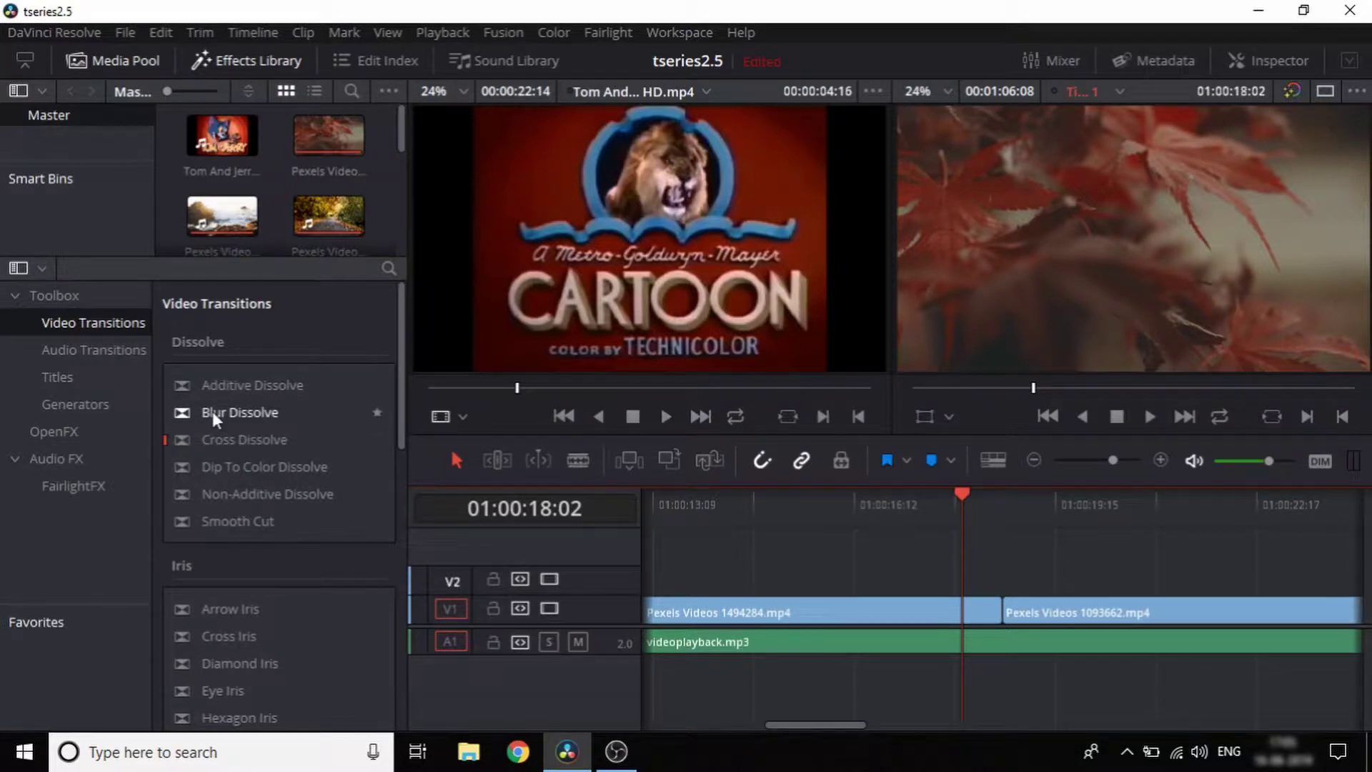
# Apply a Blur Dissolve to the V1 cut between the two Pexels clips
pyautogui.moveTo(209, 413); pyautogui.dragTo(1005, 609)
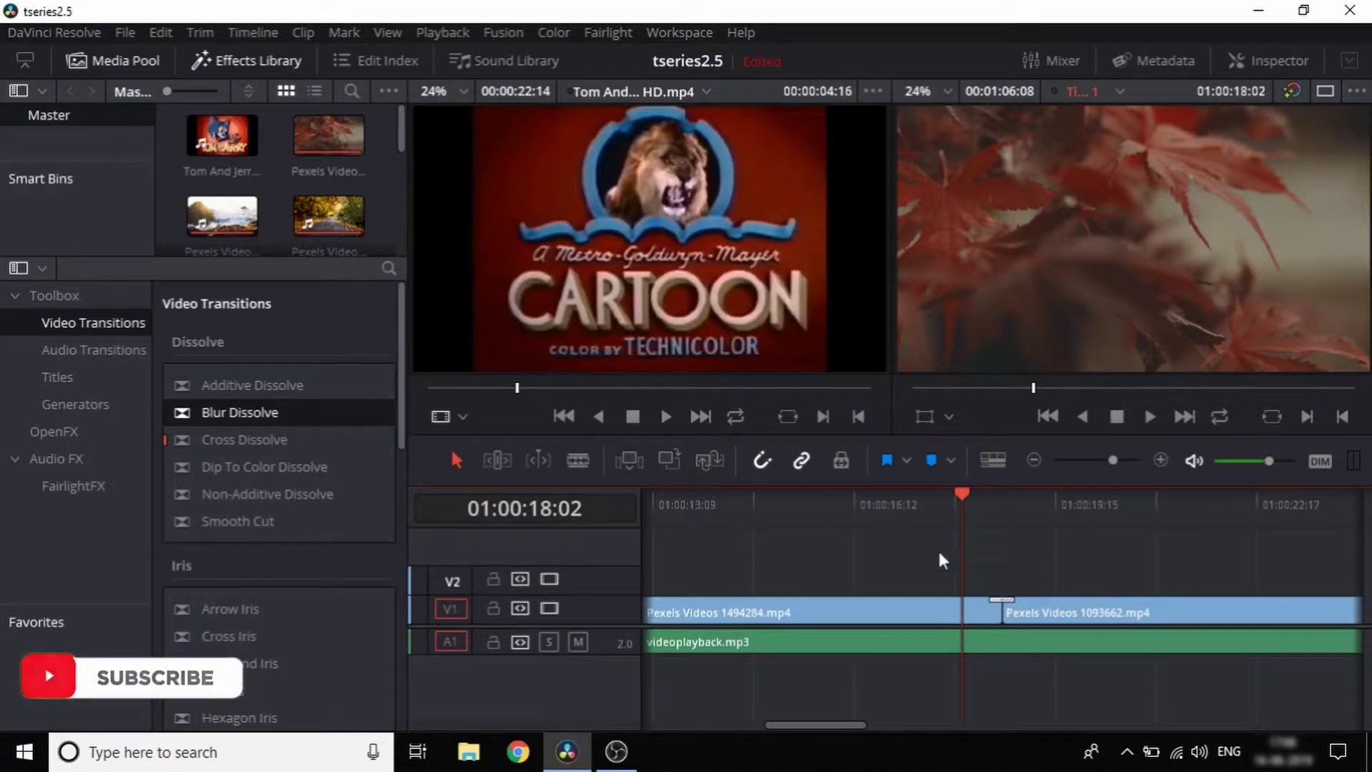
pyautogui.moveTo(959, 492)
pyautogui.mouseDown()
pyautogui.moveTo(938, 496)
pyautogui.moveTo(952, 497)
pyautogui.mouseUp()
pyautogui.click(992, 459)
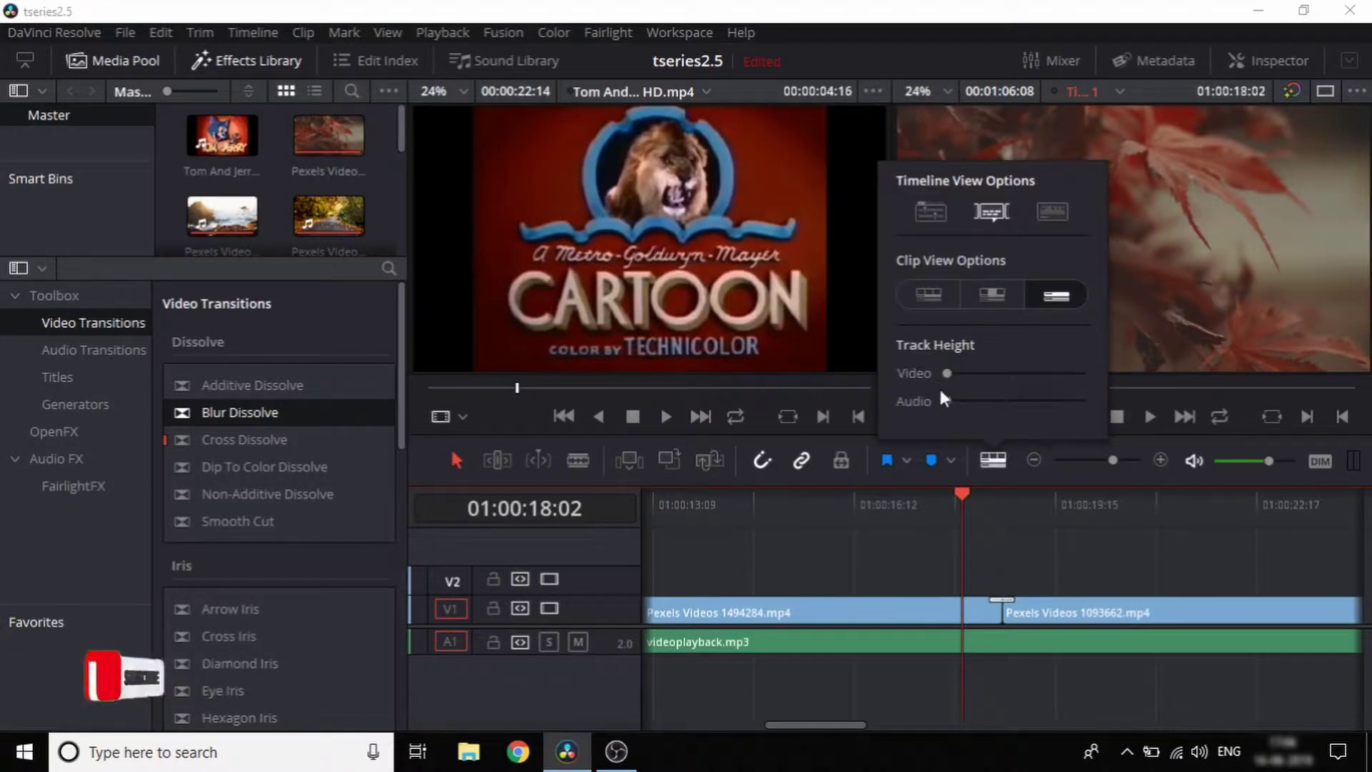
# Increase the video track height so the Blur Dissolve on V1 displays larger
pyautogui.moveTo(944, 373); pyautogui.dragTo(1033, 372)
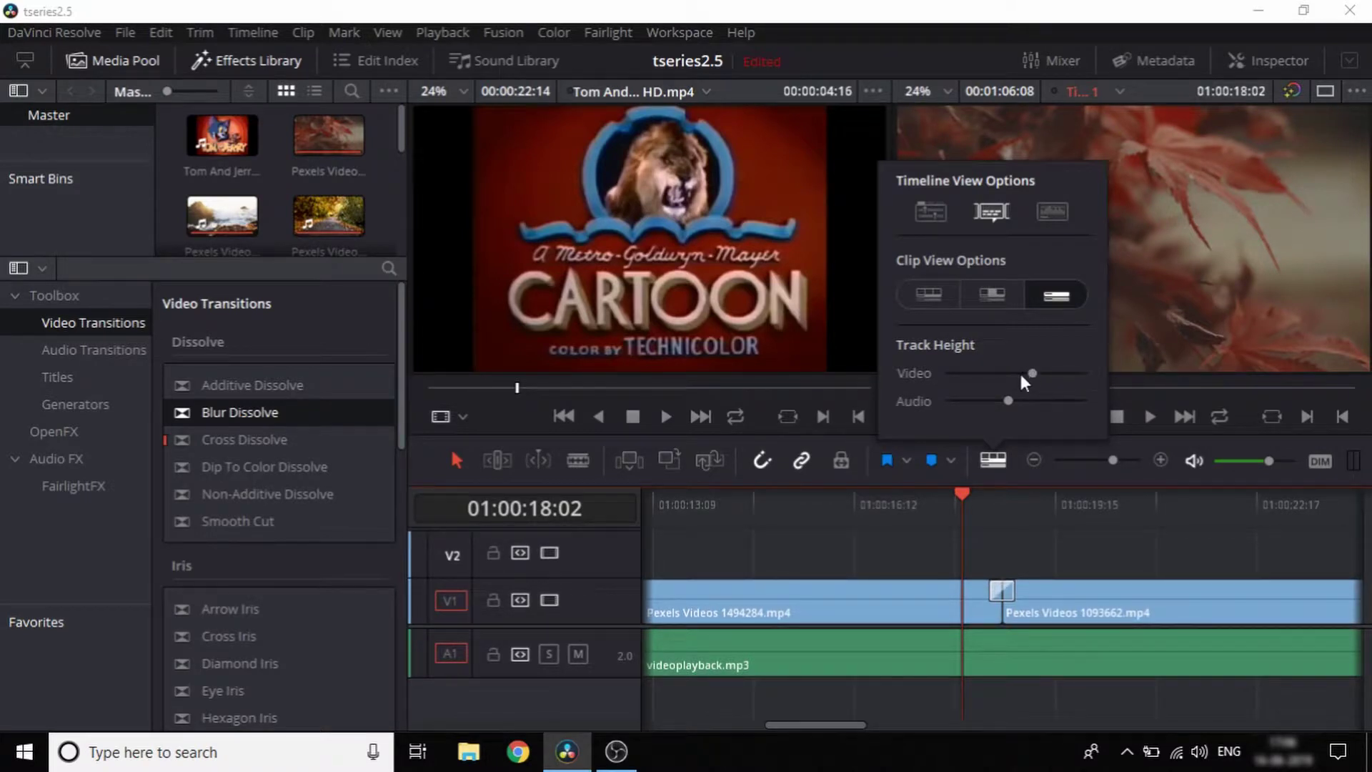
pyautogui.click(880, 505)
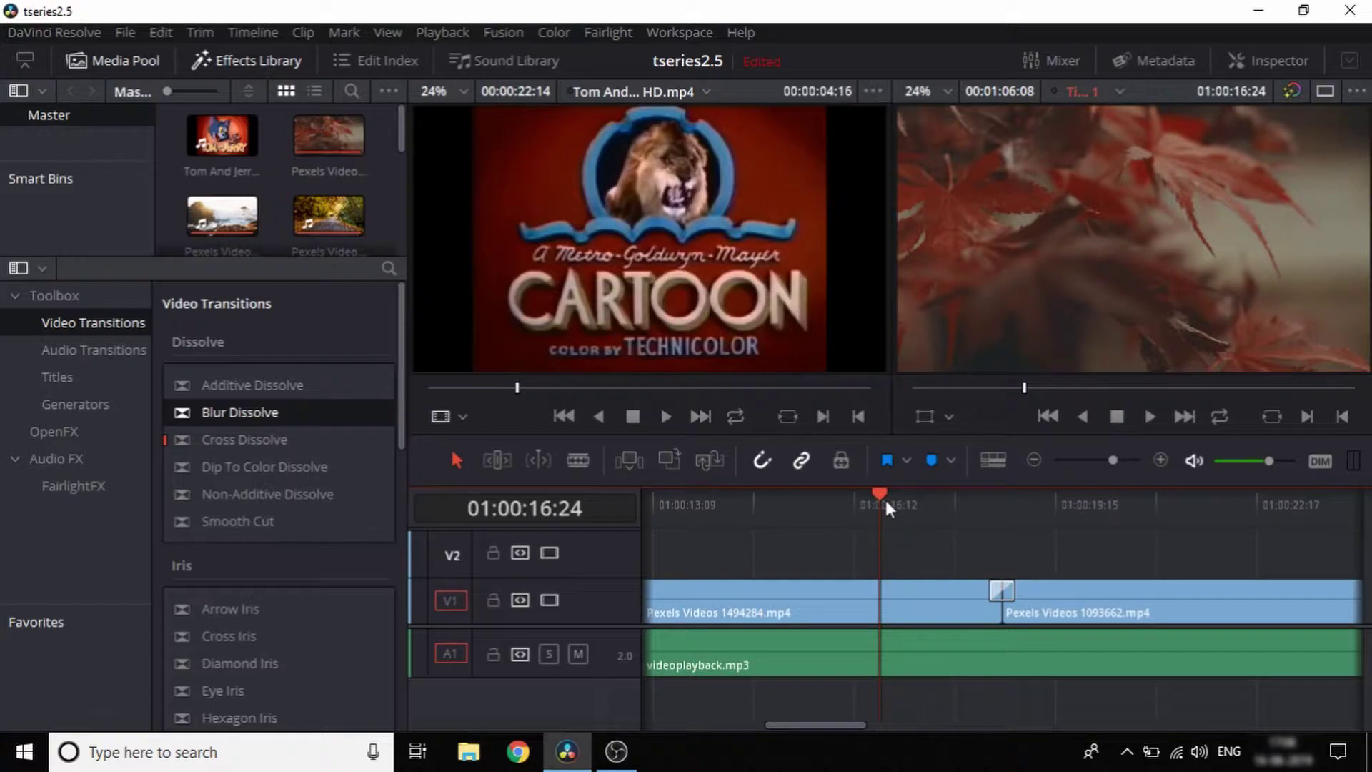
pyautogui.press('p')
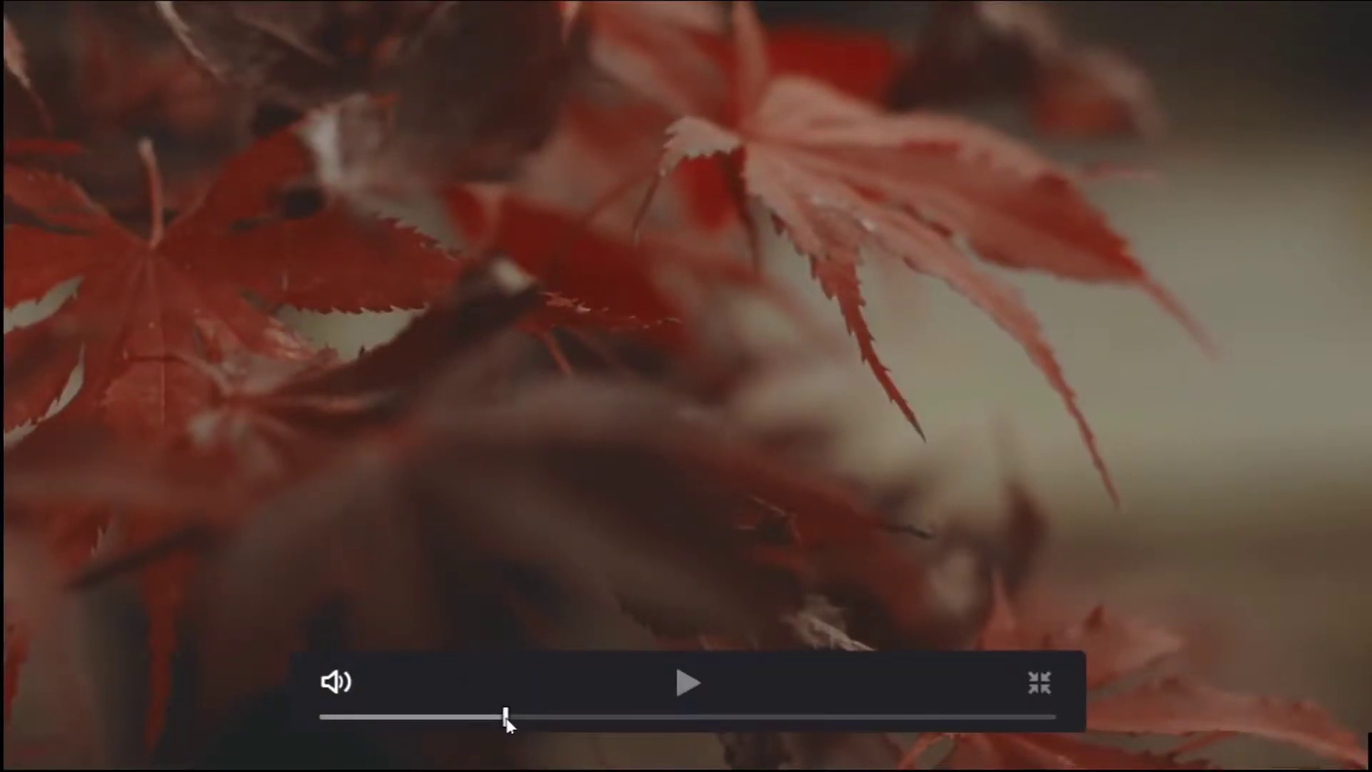
pyautogui.press('space')
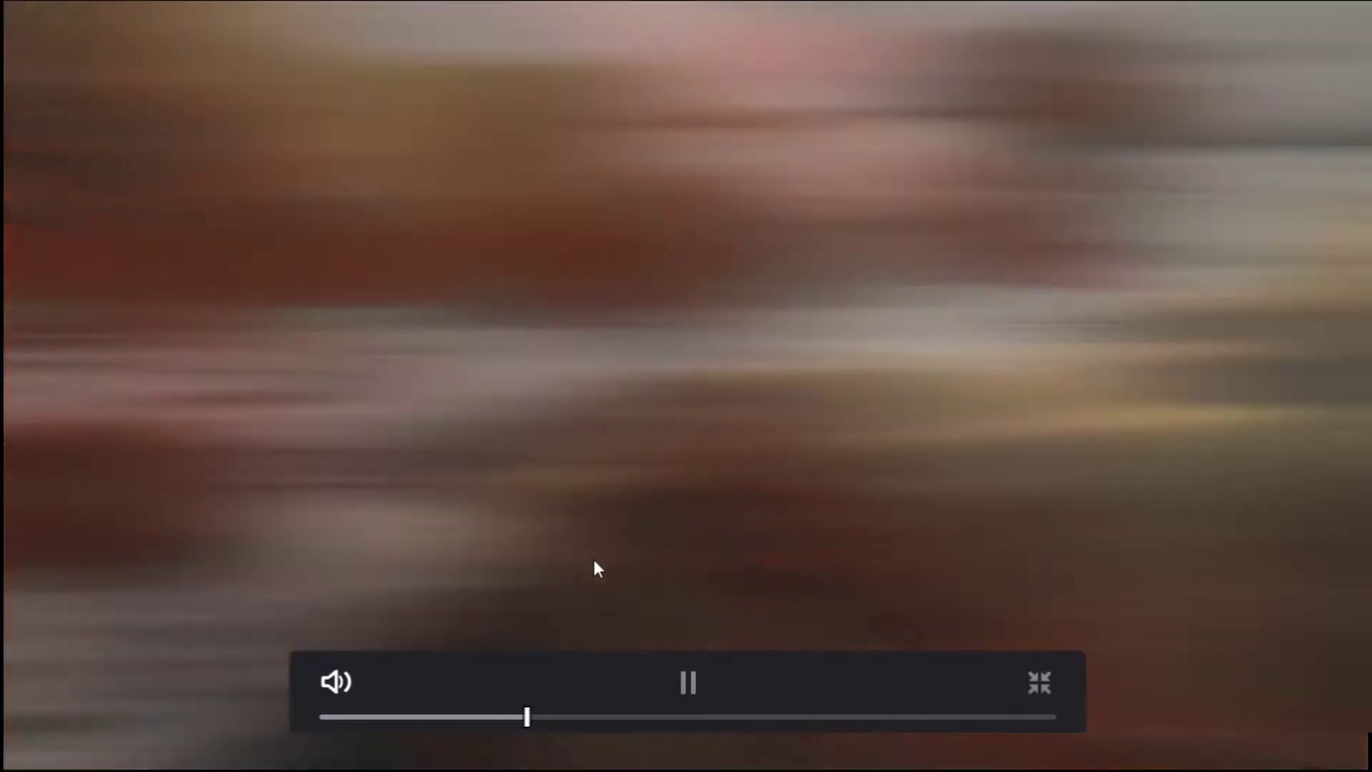
pyautogui.press('space')
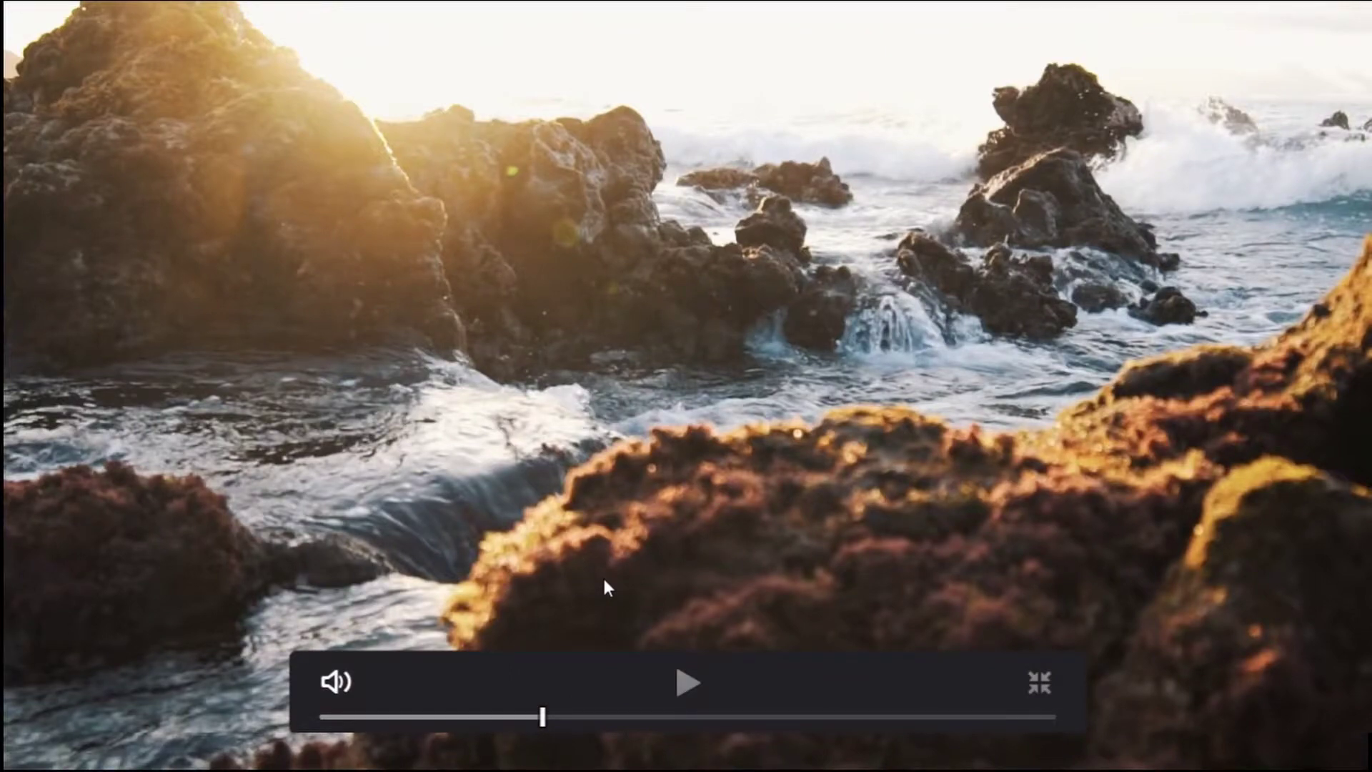
pyautogui.press('Escape')
pyautogui.moveTo(1097, 495); pyautogui.dragTo(987, 492)
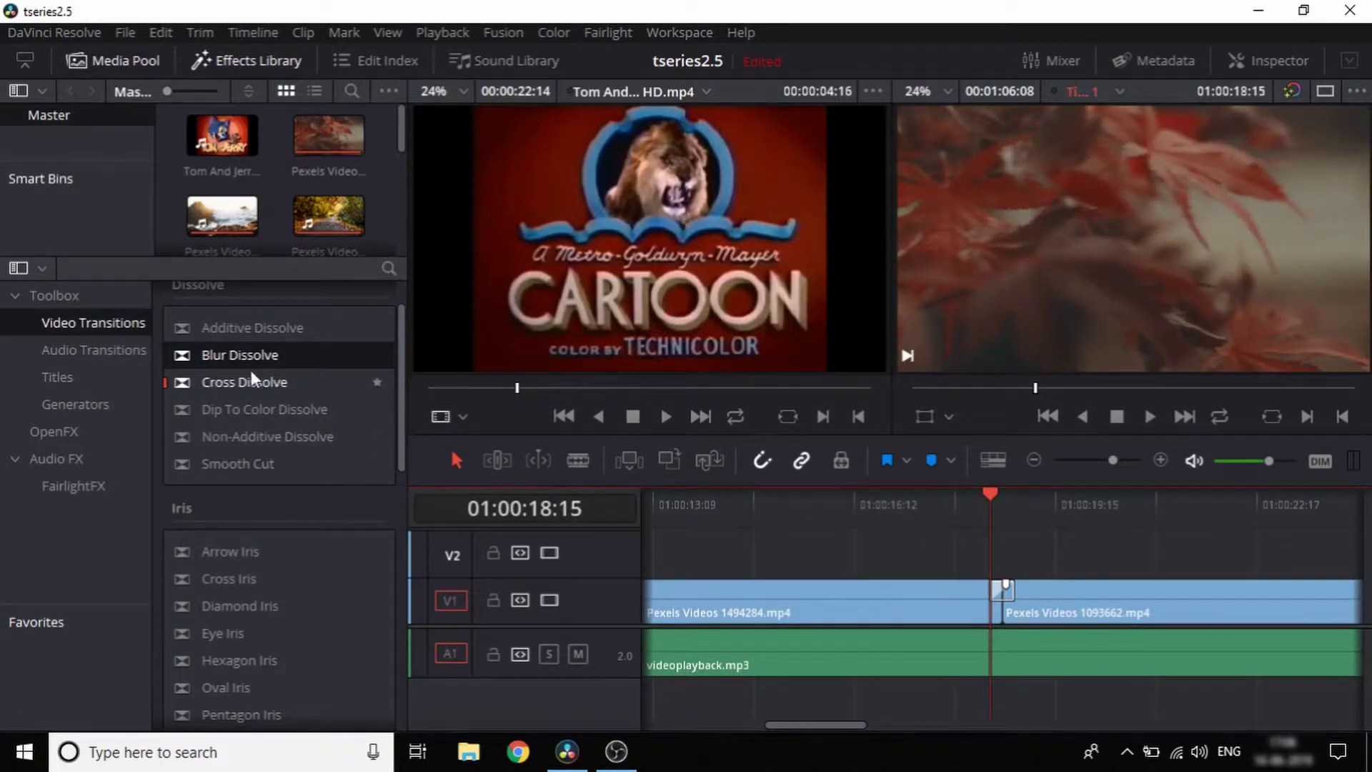
pyautogui.moveTo(237, 383); pyautogui.dragTo(995, 590)
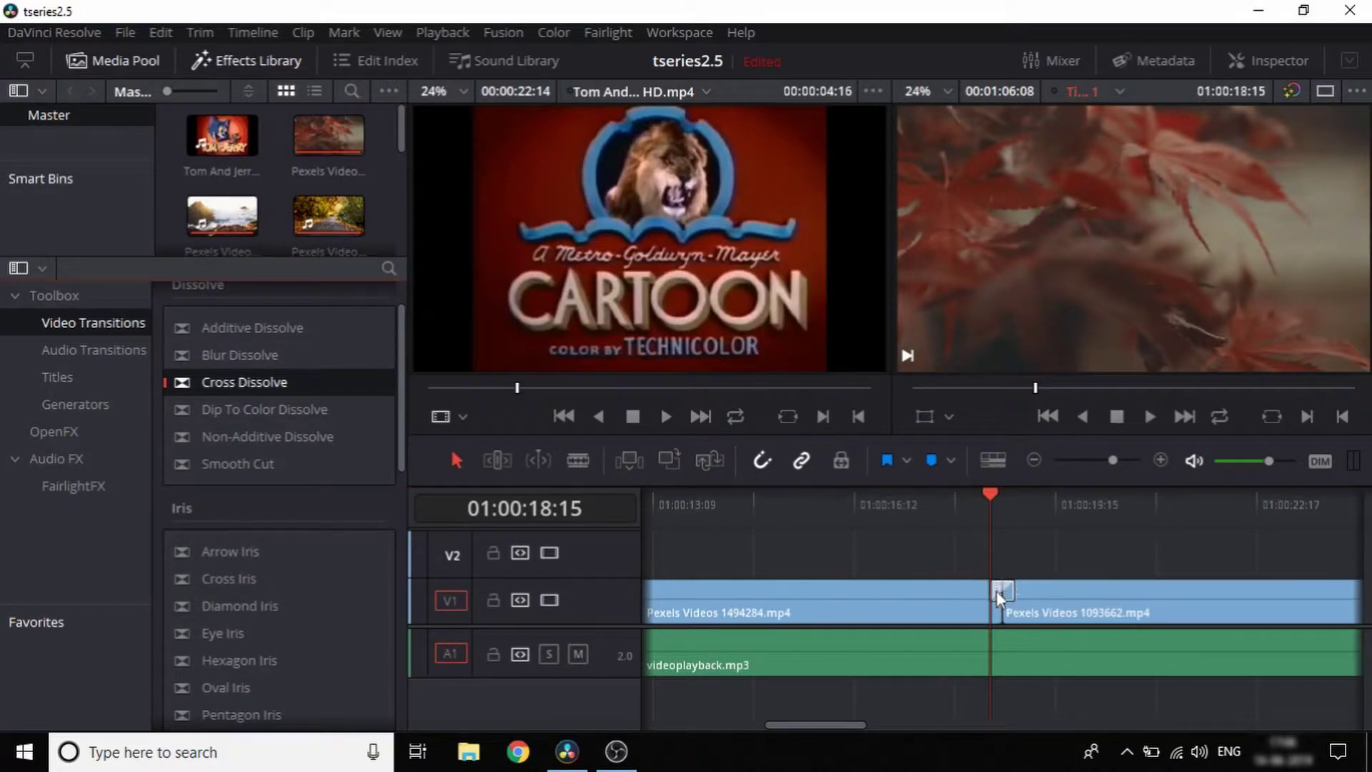
pyautogui.moveTo(984, 488); pyautogui.dragTo(960, 492)
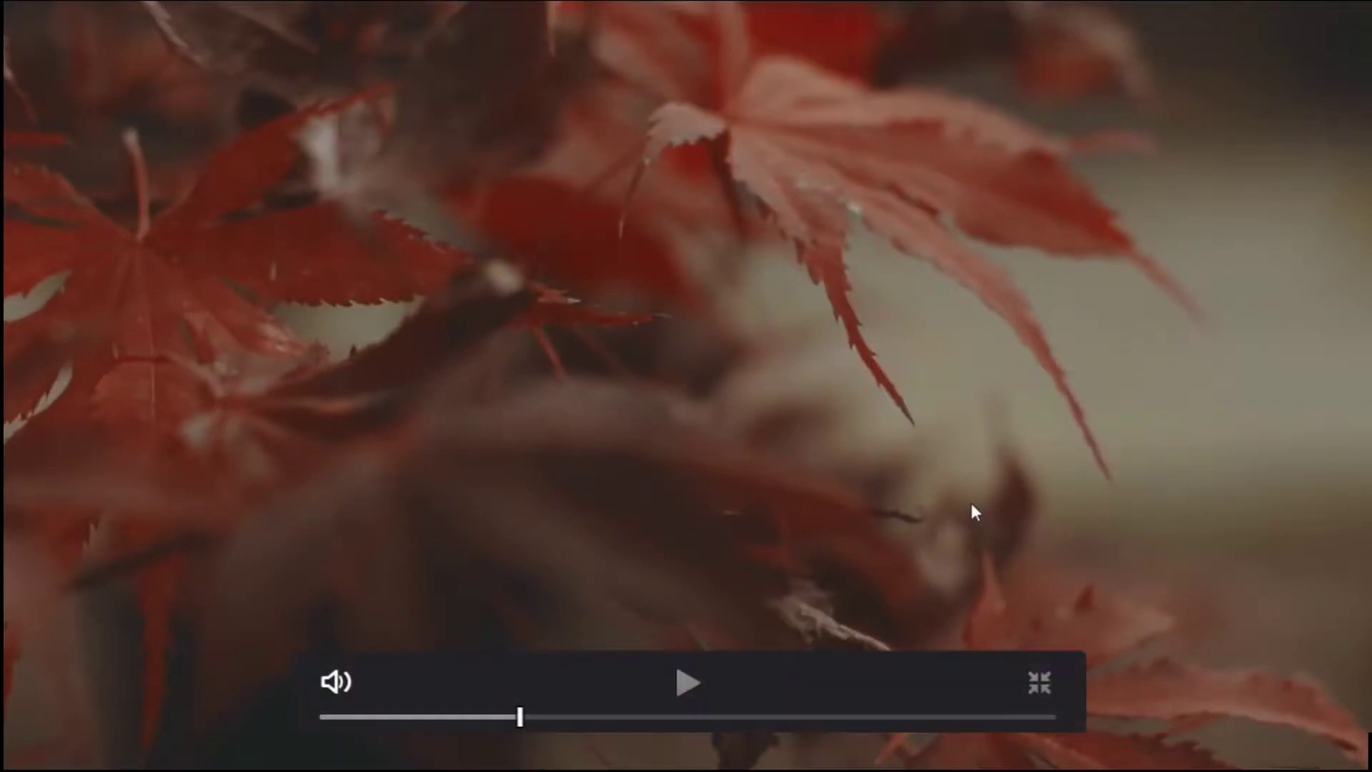
pyautogui.press('space')
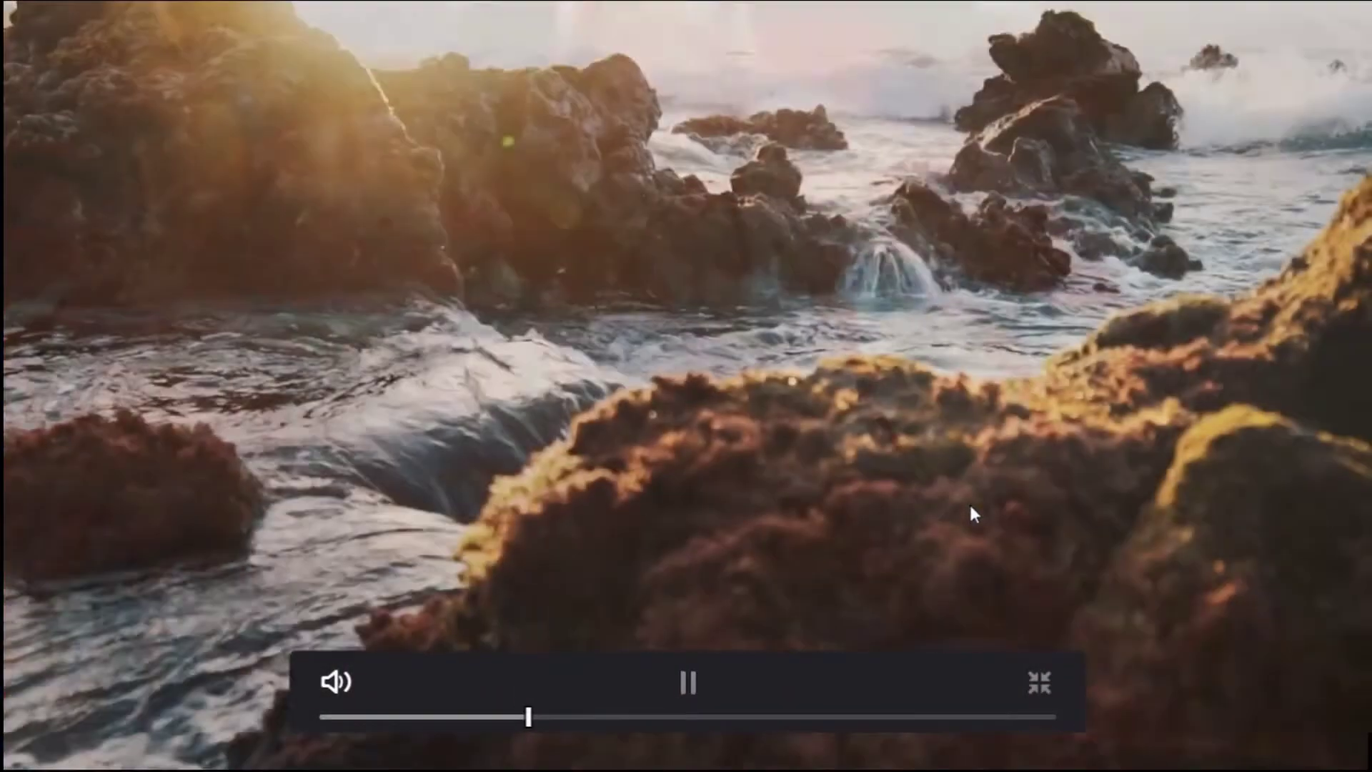
pyautogui.press('space')
pyautogui.press('Escape')
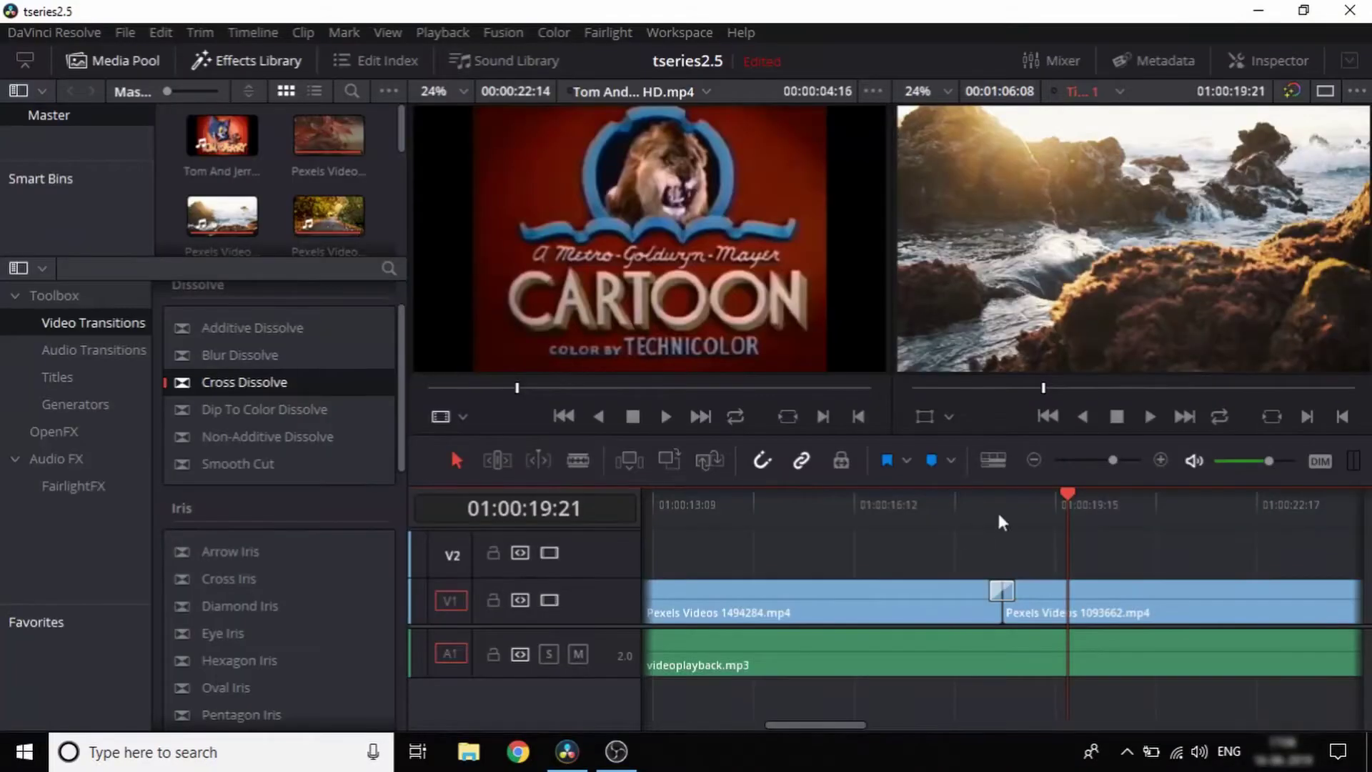
pyautogui.moveTo(1066, 494); pyautogui.dragTo(896, 496)
pyautogui.scroll(-2, 246, 511)
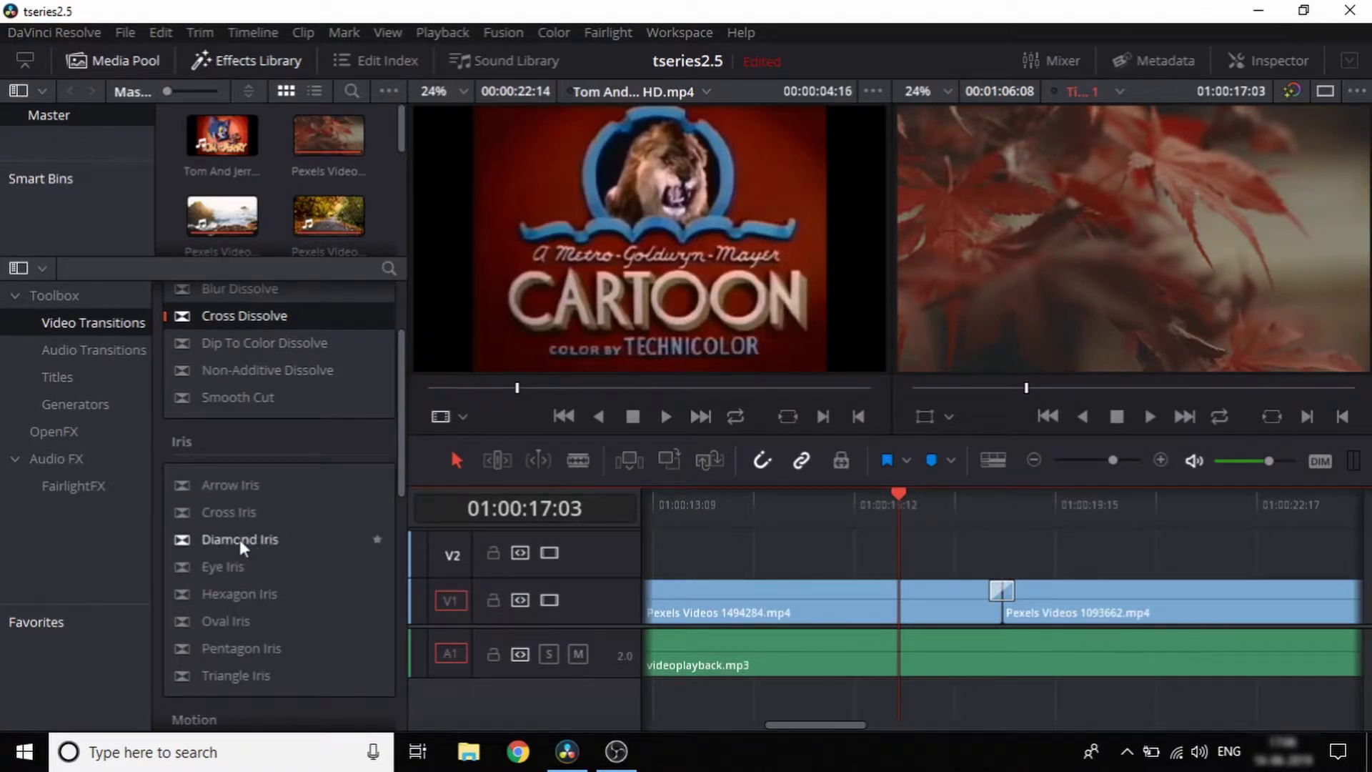
# Add a Diamond Iris transition at the V1 cut and preview it full screen
pyautogui.moveTo(227, 539); pyautogui.dragTo(1092, 591)
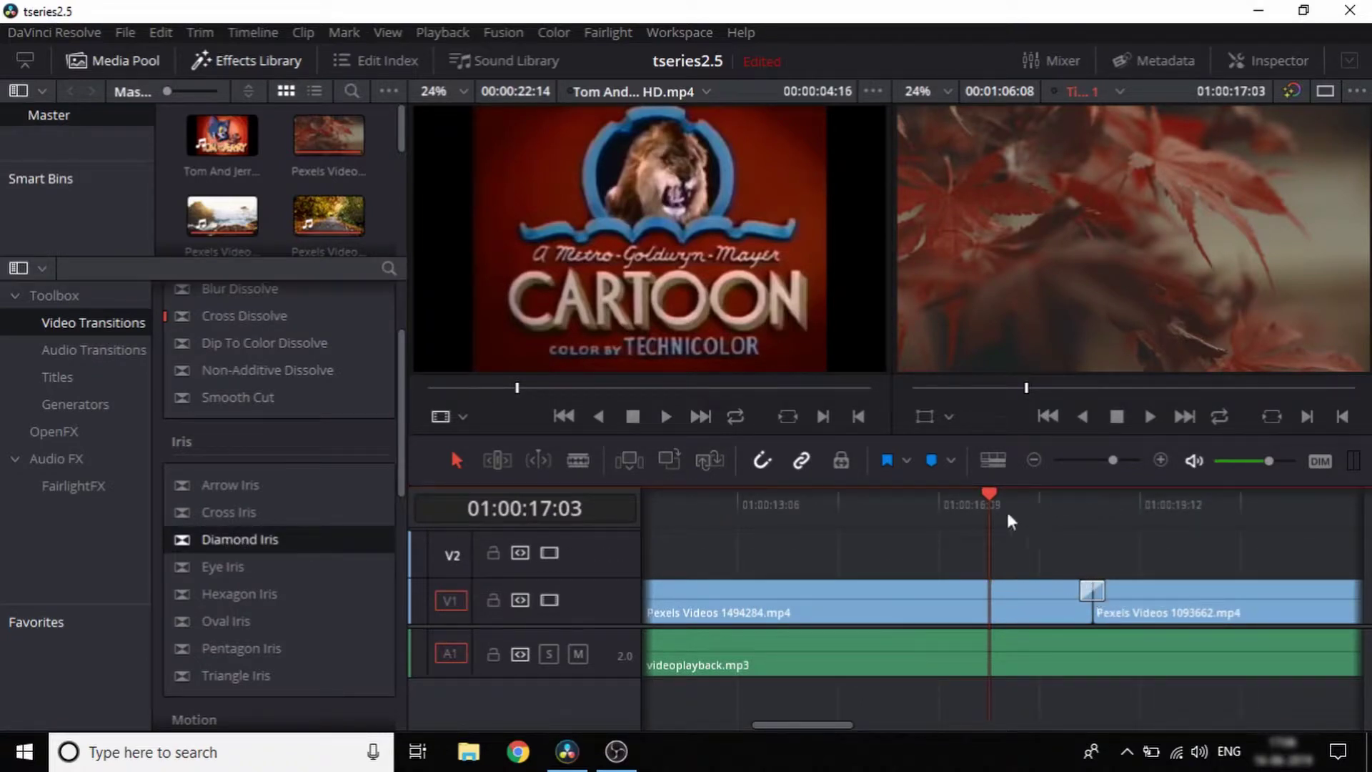
pyautogui.hotkey('ctrl', 'f')
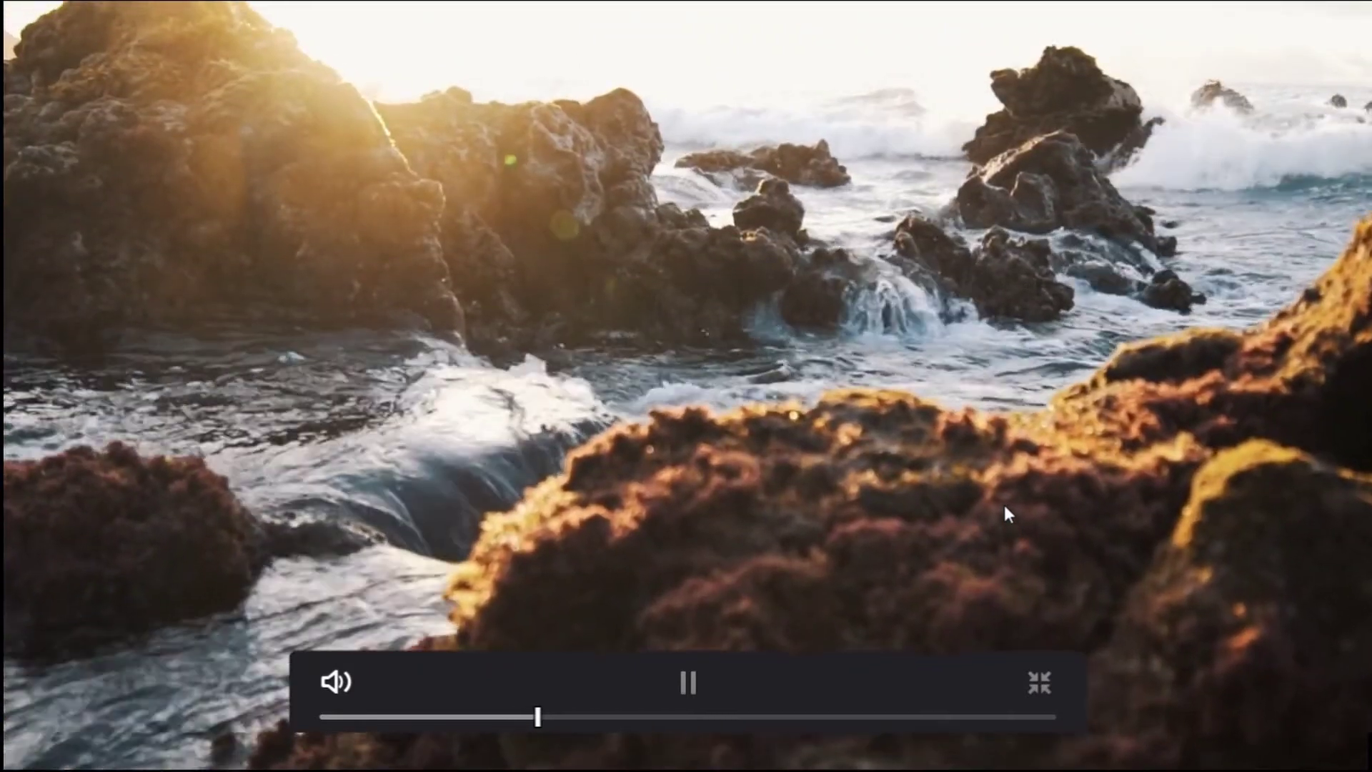
pyautogui.press('space')
pyautogui.press('Escape')
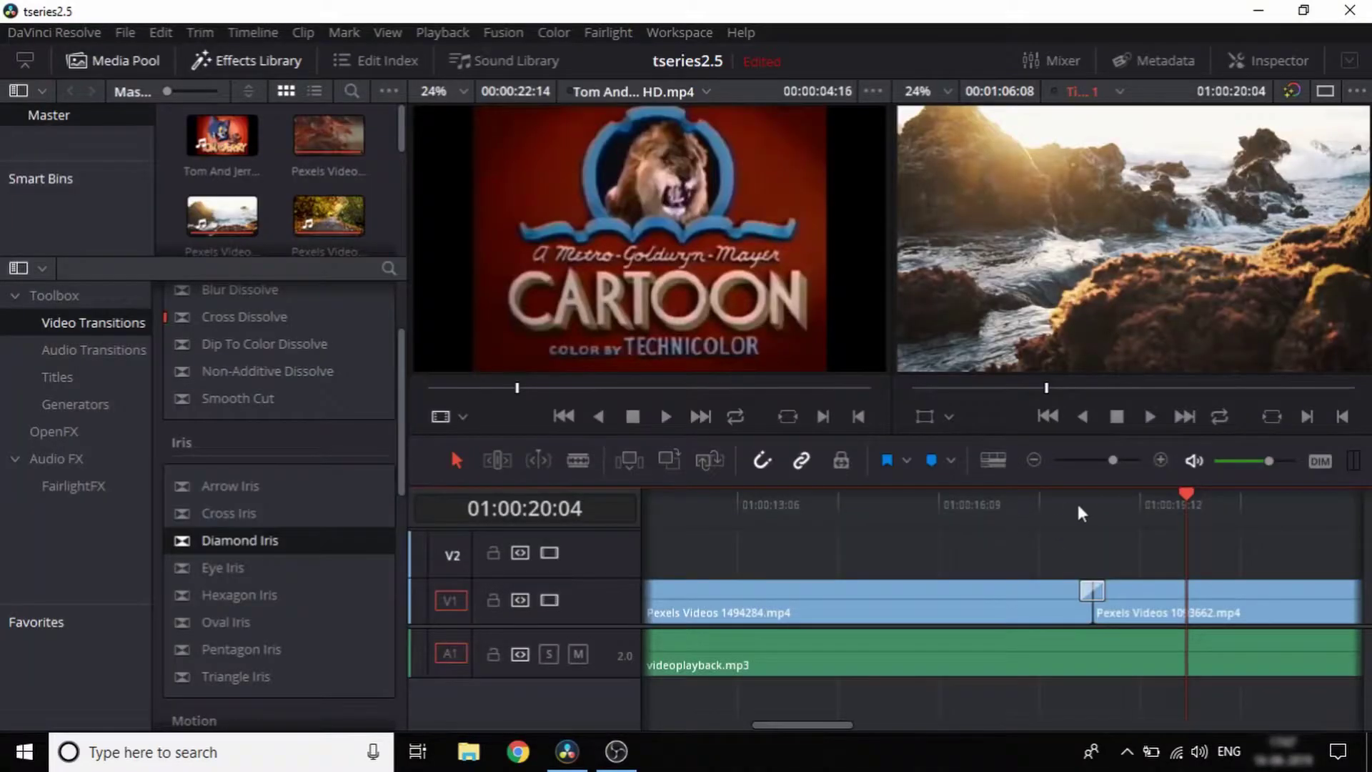
# Move the playhead to 01:00:24:11, near the next cut into Pexels Videos 1580455.mp4
pyautogui.moveTo(1191, 501); pyautogui.dragTo(1137, 505)
pyautogui.moveTo(839, 726); pyautogui.dragTo(899, 726)
pyautogui.moveTo(737, 485); pyautogui.dragTo(1058, 505)
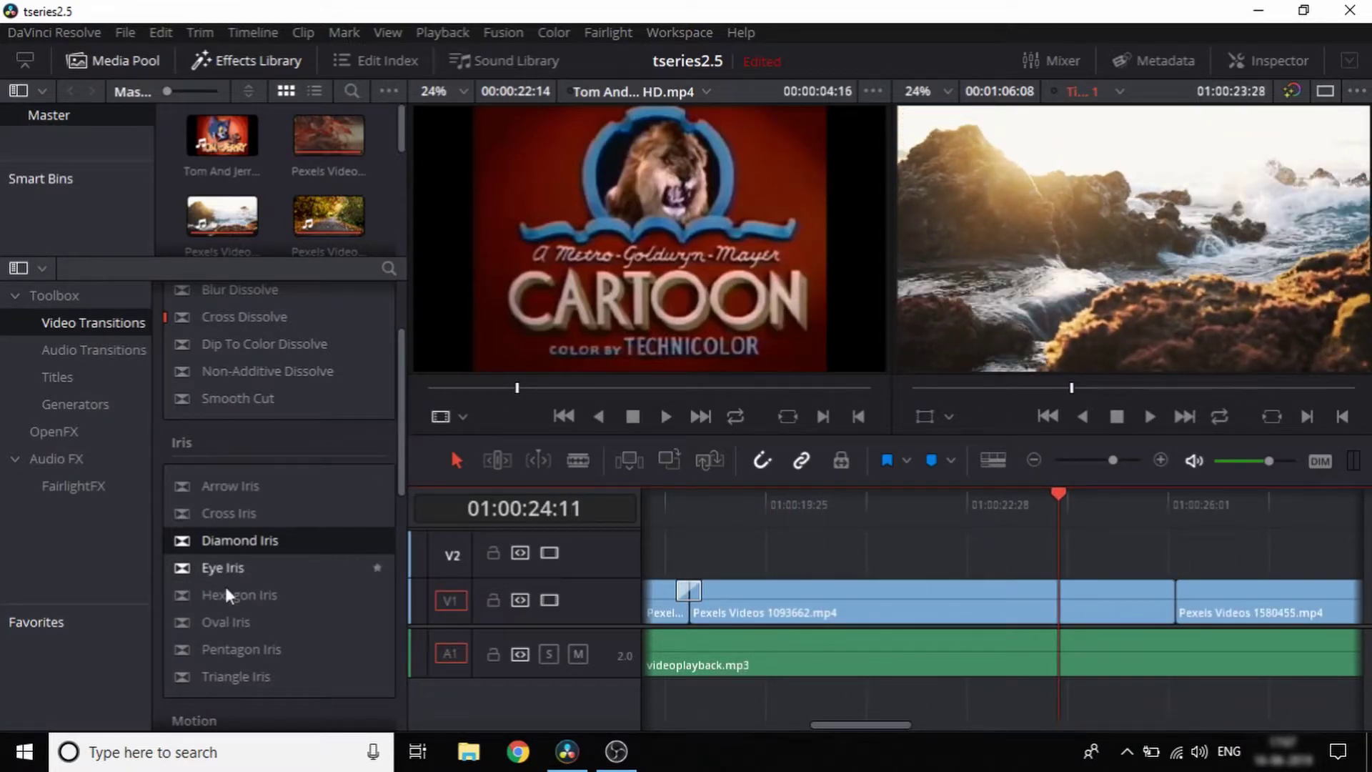
# Place an Oval Iris on the cut into Pexels Videos 1580455.mp4 and play it back
pyautogui.moveTo(227, 619); pyautogui.dragTo(1263, 588)
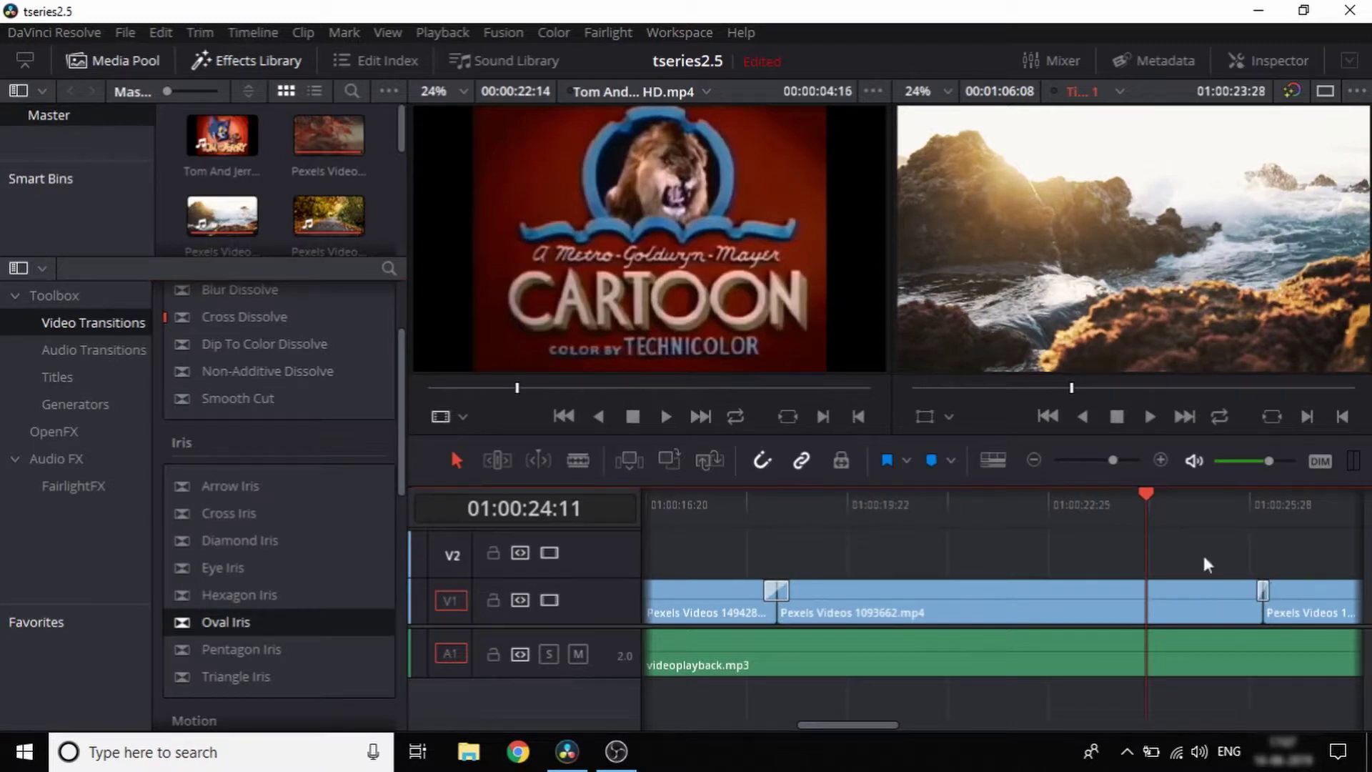
pyautogui.press('space')
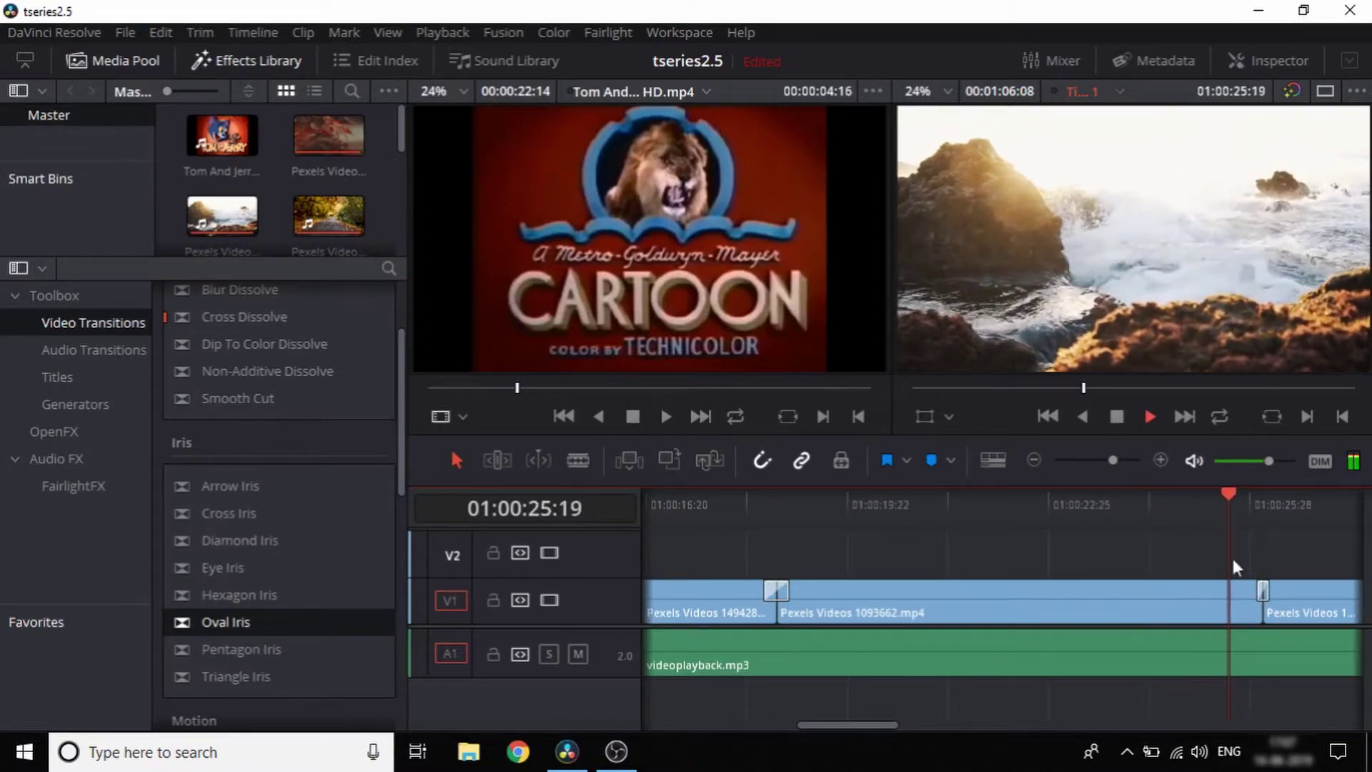
pyautogui.press('space')
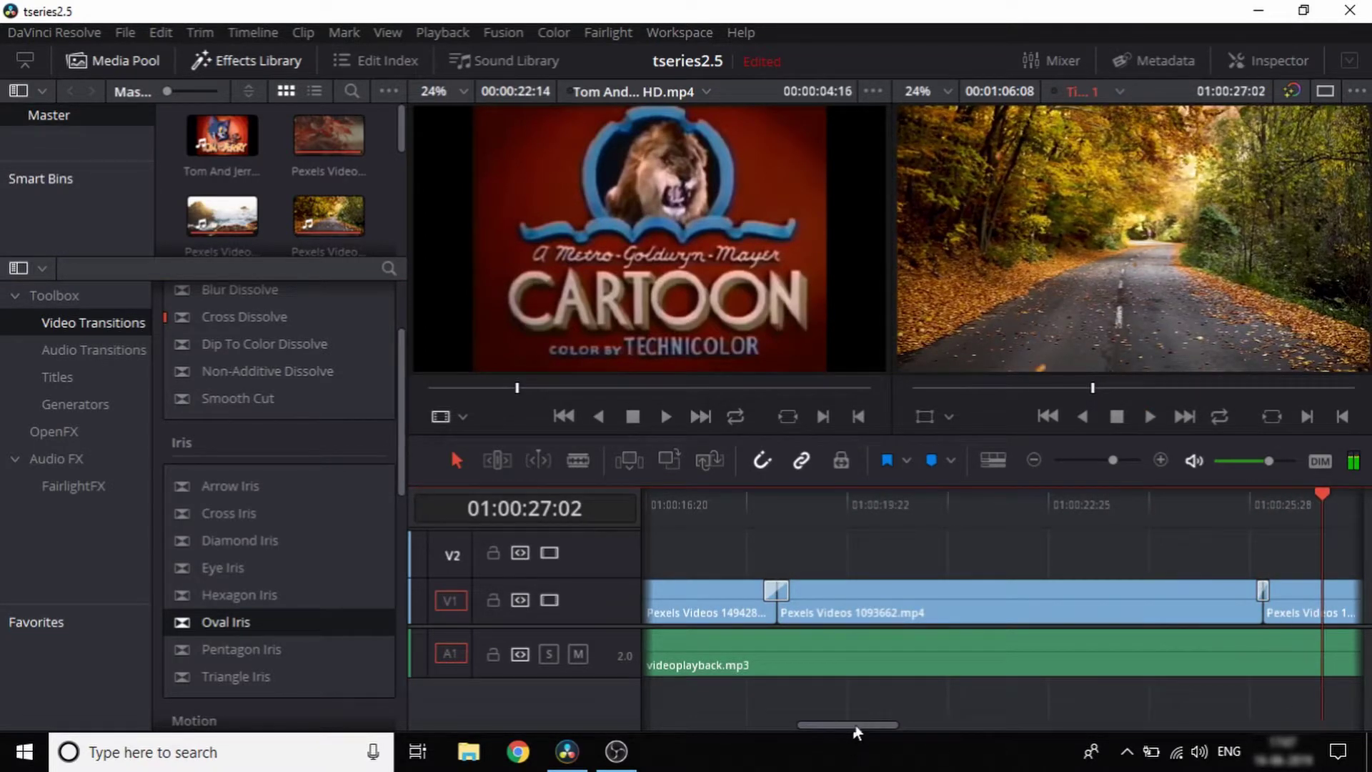
# Zoom out to the full timeline and return the playhead to 01:00:18:15
pyautogui.hotkey('shift', 'z')
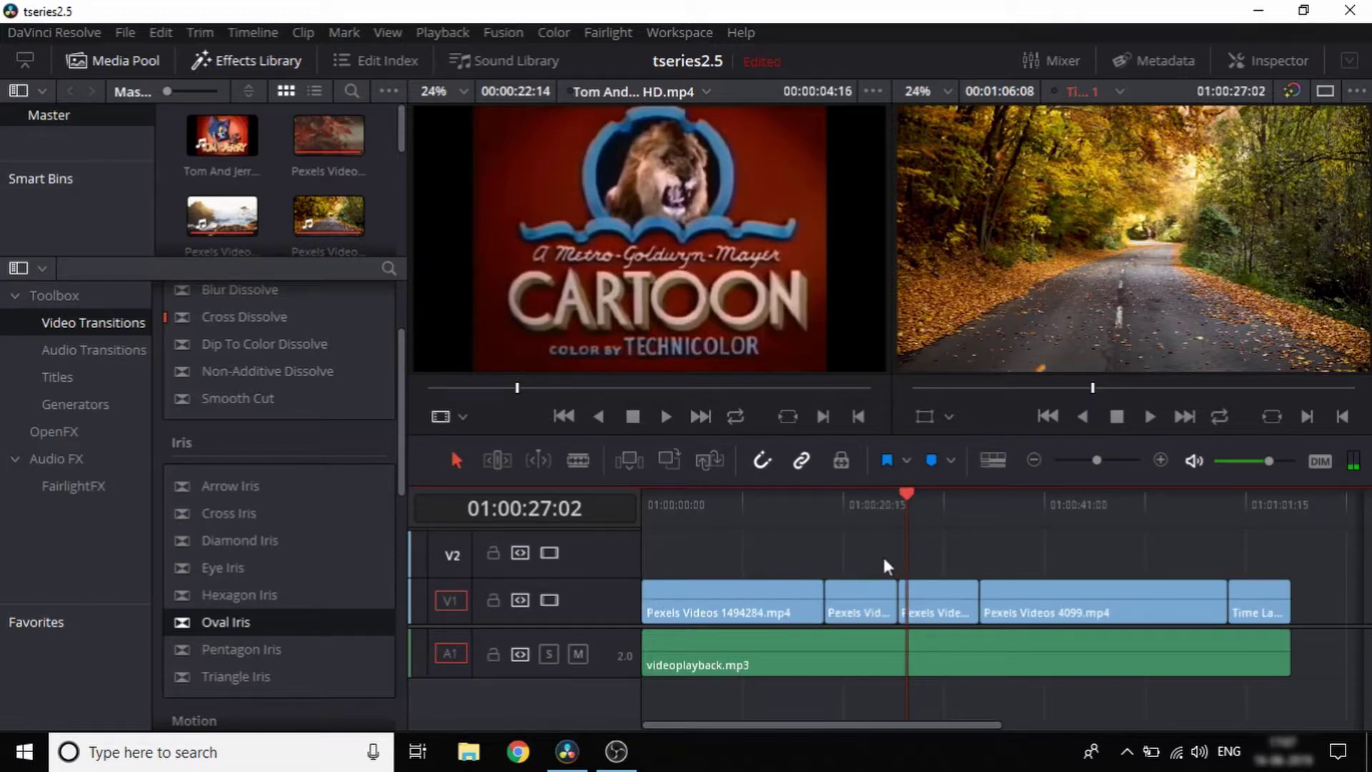
pyautogui.moveTo(908, 504); pyautogui.dragTo(824, 527)
pyautogui.scroll(-5, 237, 529)
# Show the Audio Transitions list with the Cross Fade +3 dB, -3 dB and 0 dB options
pyautogui.scroll(3, 235, 549)
pyautogui.click(85, 353)
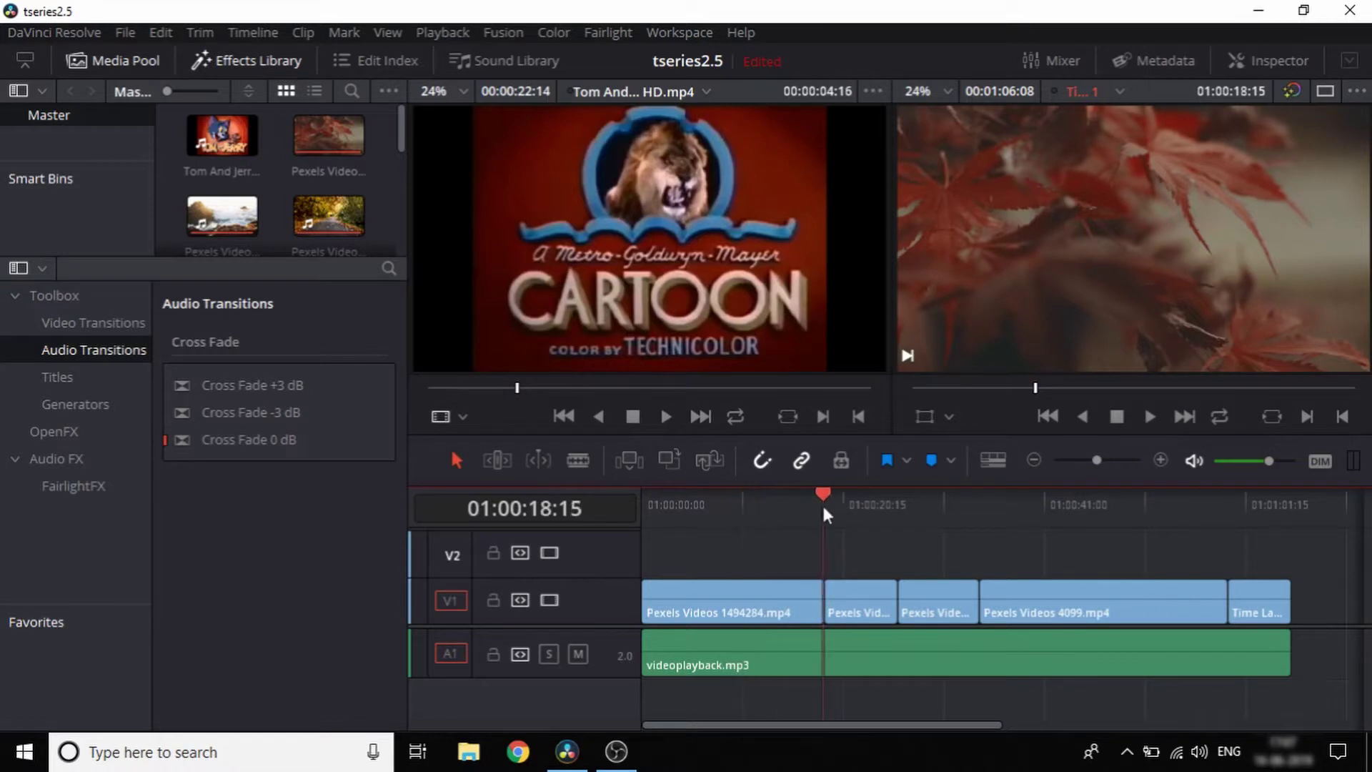
# Blade the videoplayback.mp3 audio on A1 at 01:00:28:06, then return the playhead to 01:00:27:03
pyautogui.moveTo(821, 500); pyautogui.dragTo(916, 502)
pyautogui.scroll(1, 989, 649)
pyautogui.scroll(4, 989, 648)
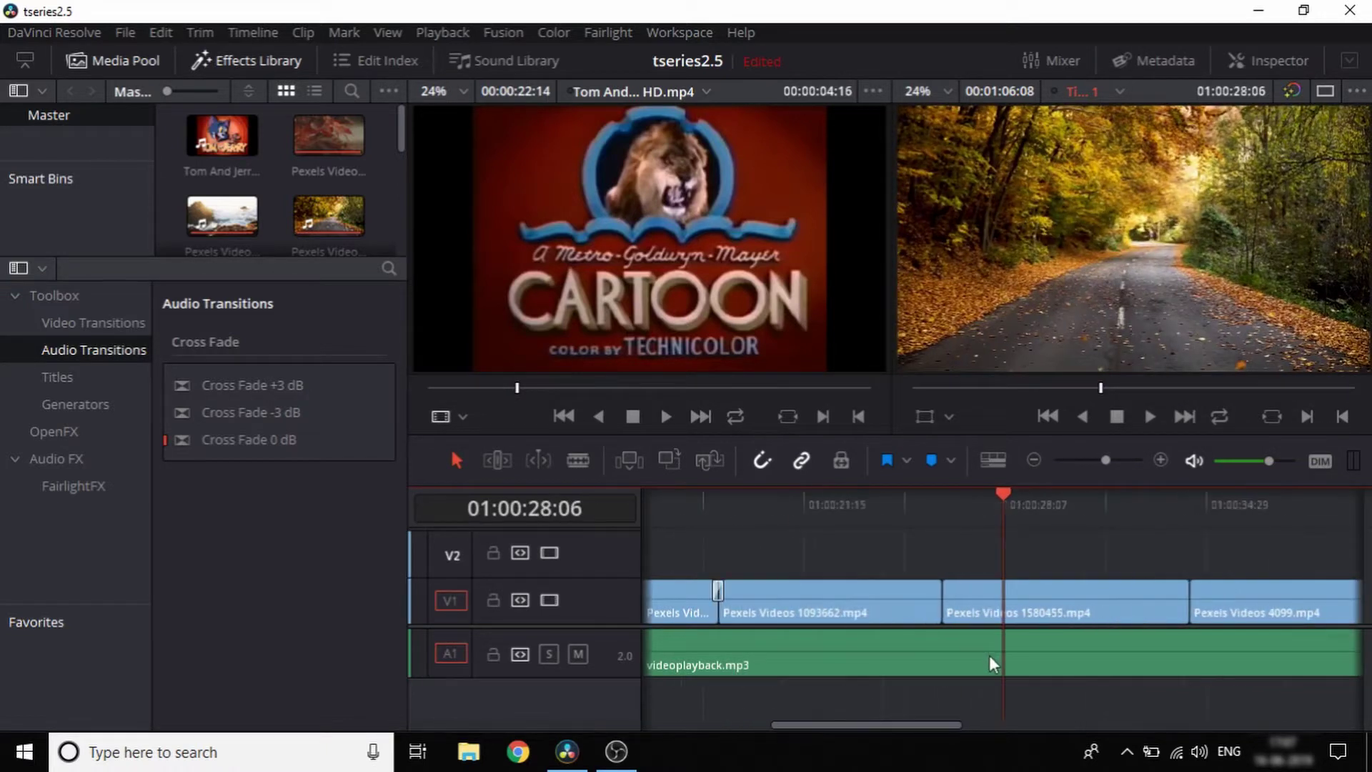
pyautogui.click(578, 461)
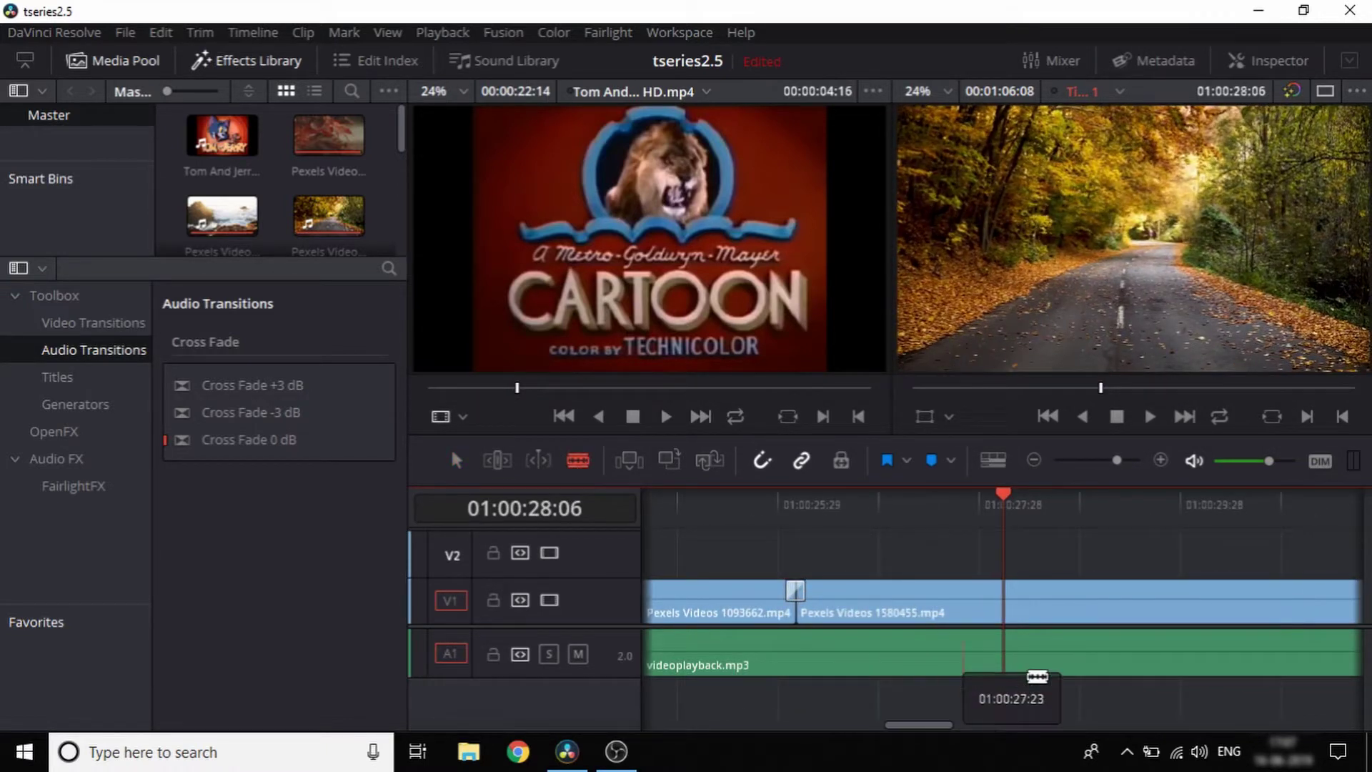
pyautogui.click(1004, 654)
pyautogui.moveTo(1002, 497); pyautogui.dragTo(891, 502)
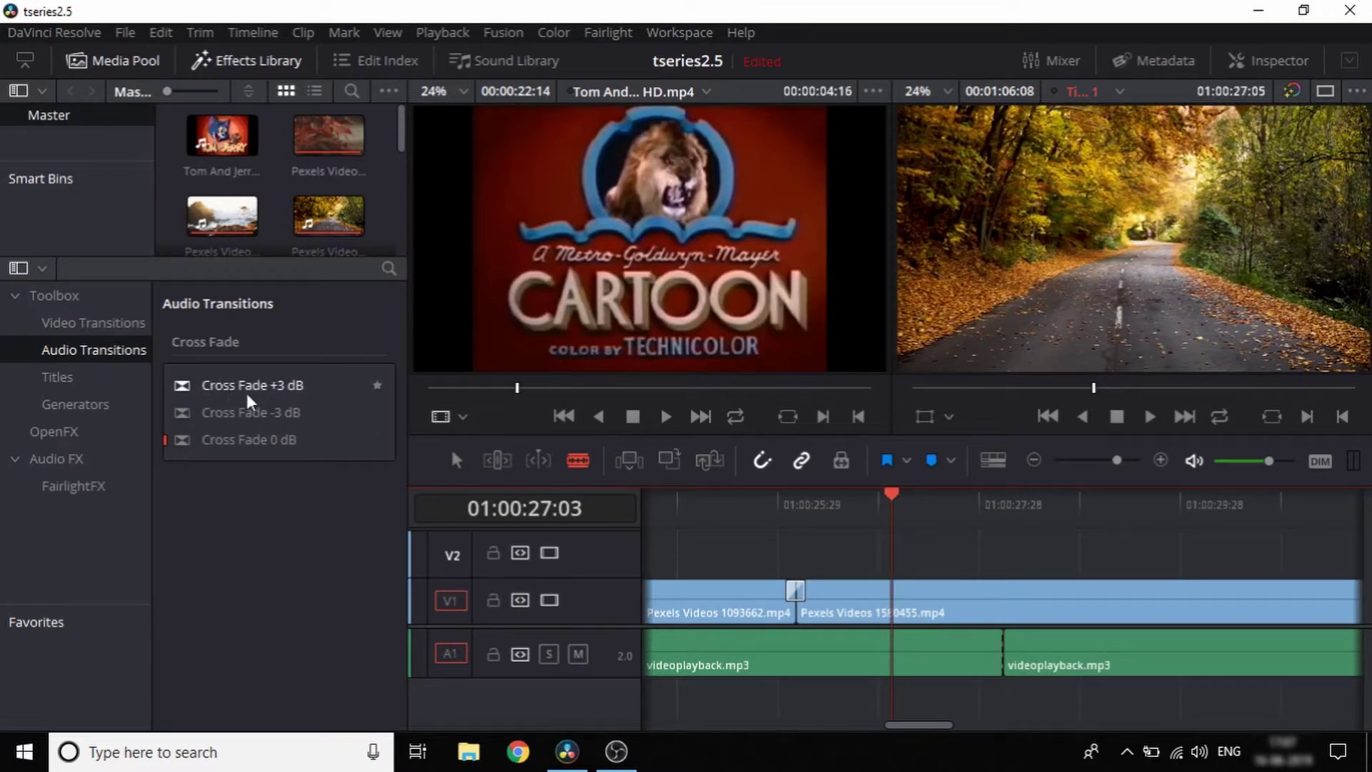
# Place Cross Fade +3 dB on the A1 audio cut and play back from 01:00:27:03
pyautogui.moveTo(243, 386); pyautogui.dragTo(999, 644)
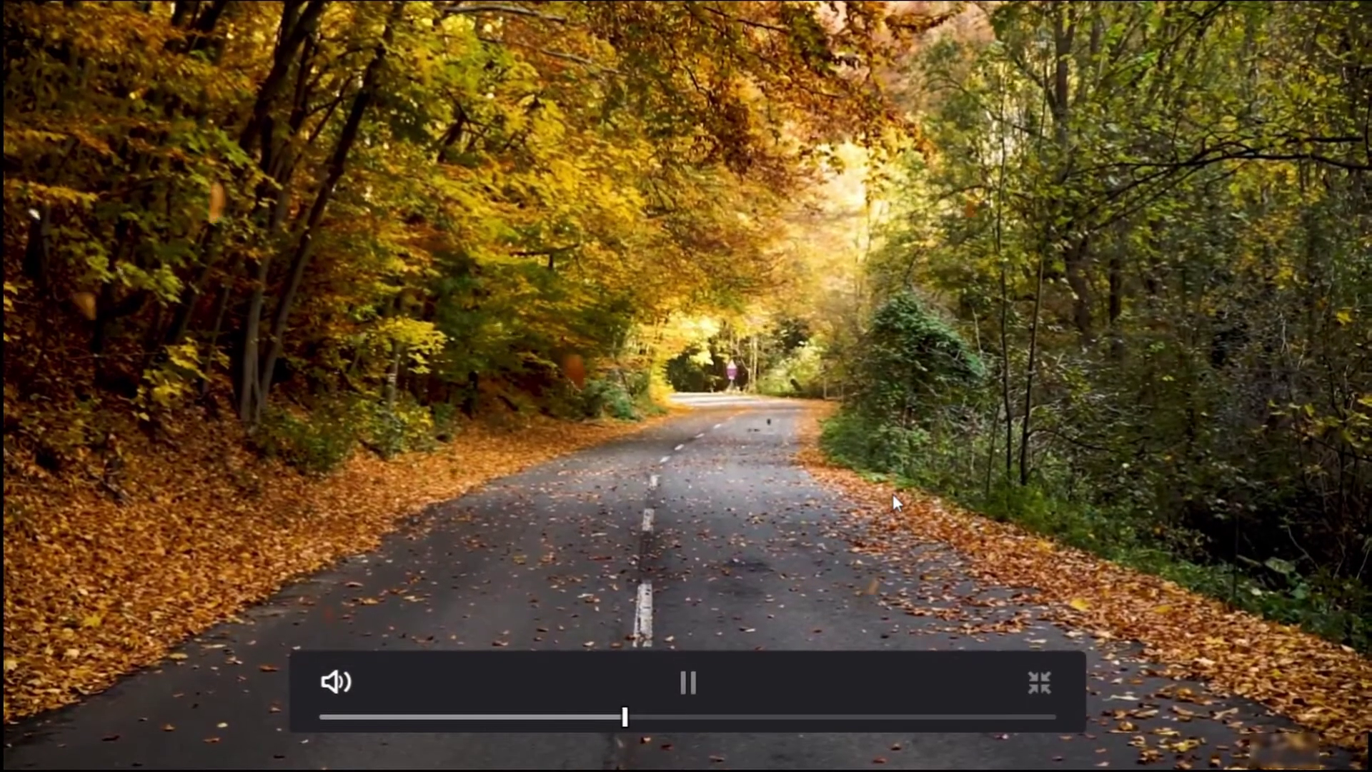
pyautogui.press('Escape')
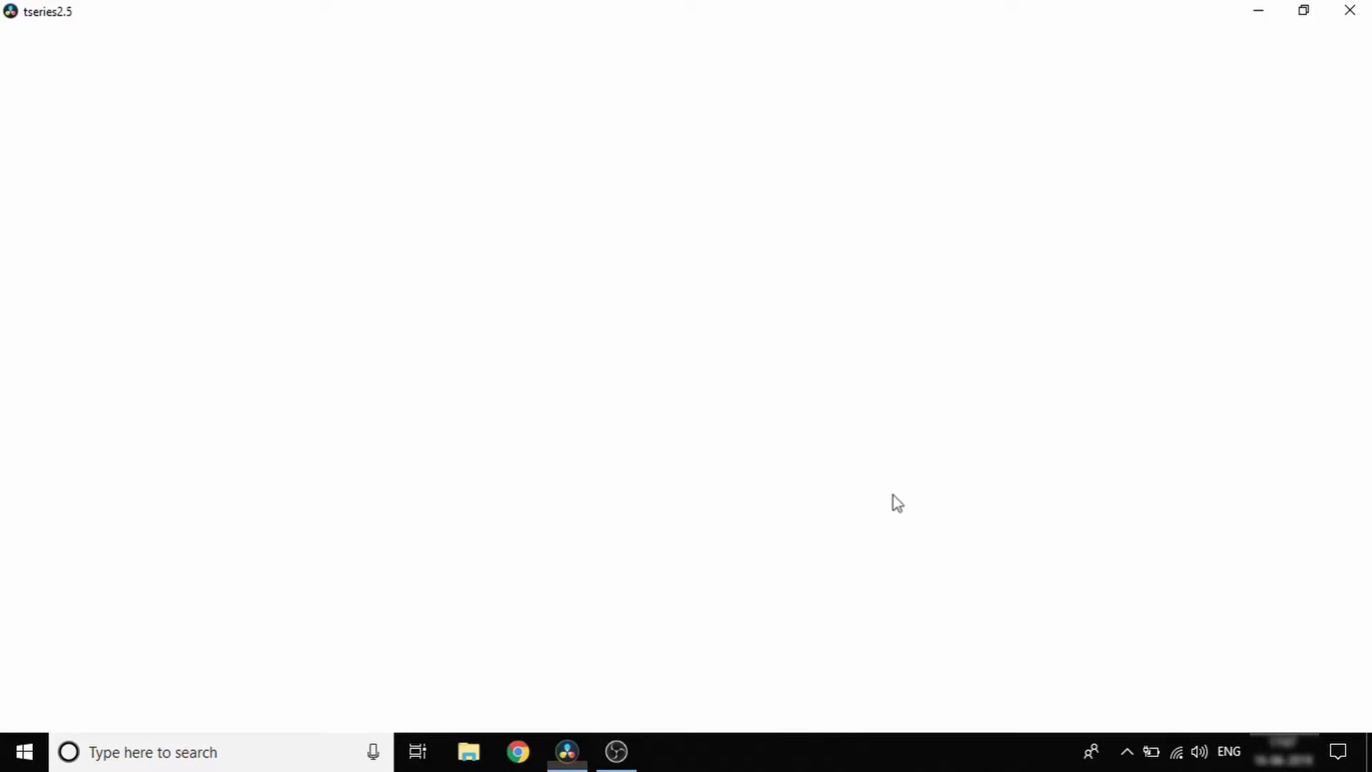
pyautogui.moveTo(1192, 497); pyautogui.dragTo(884, 545)
pyautogui.press('space')
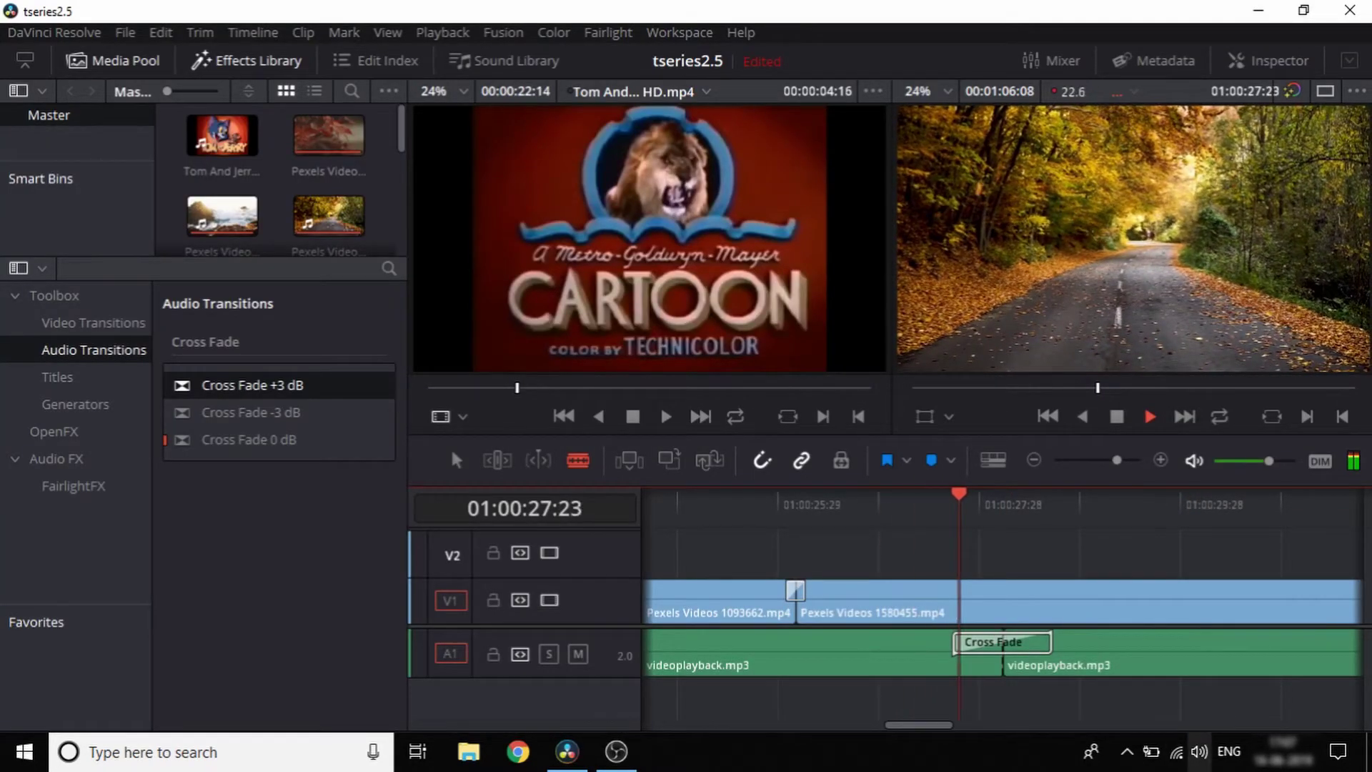
pyautogui.press('space')
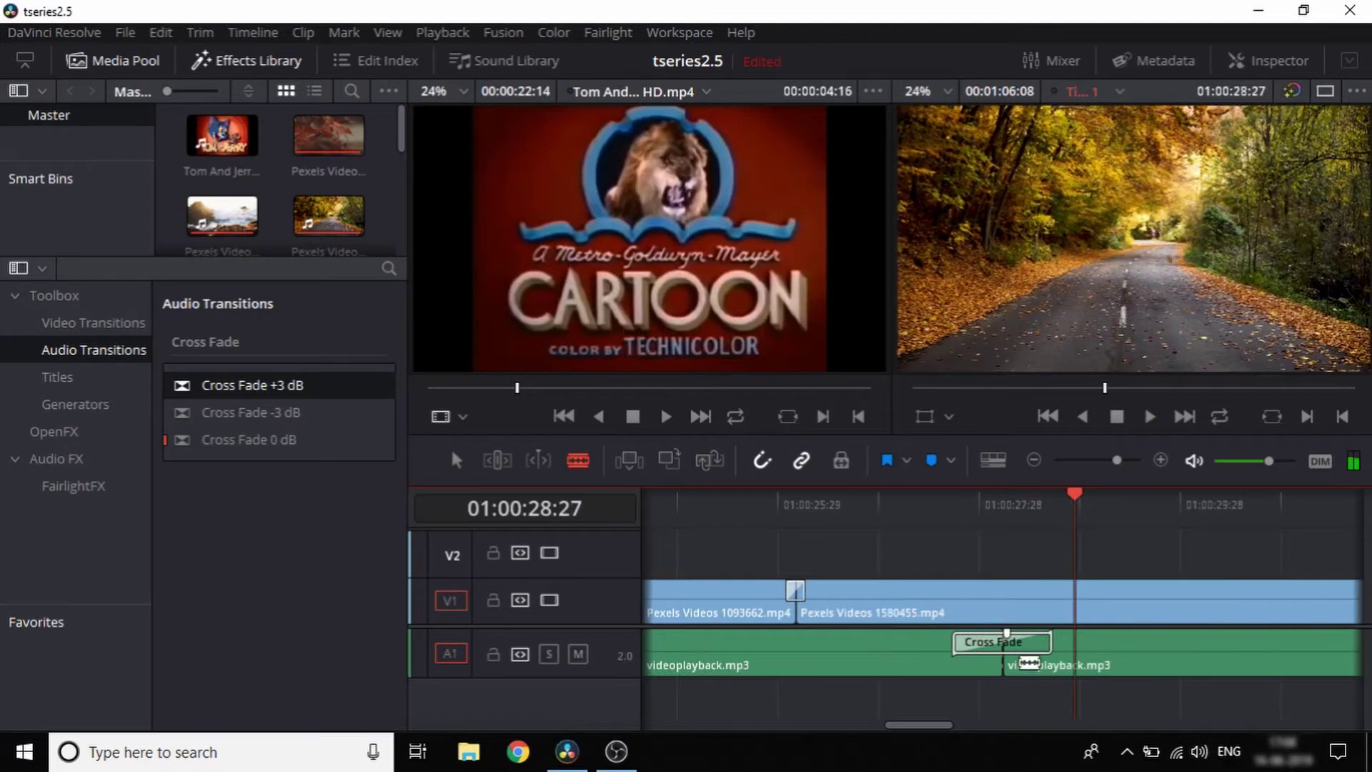